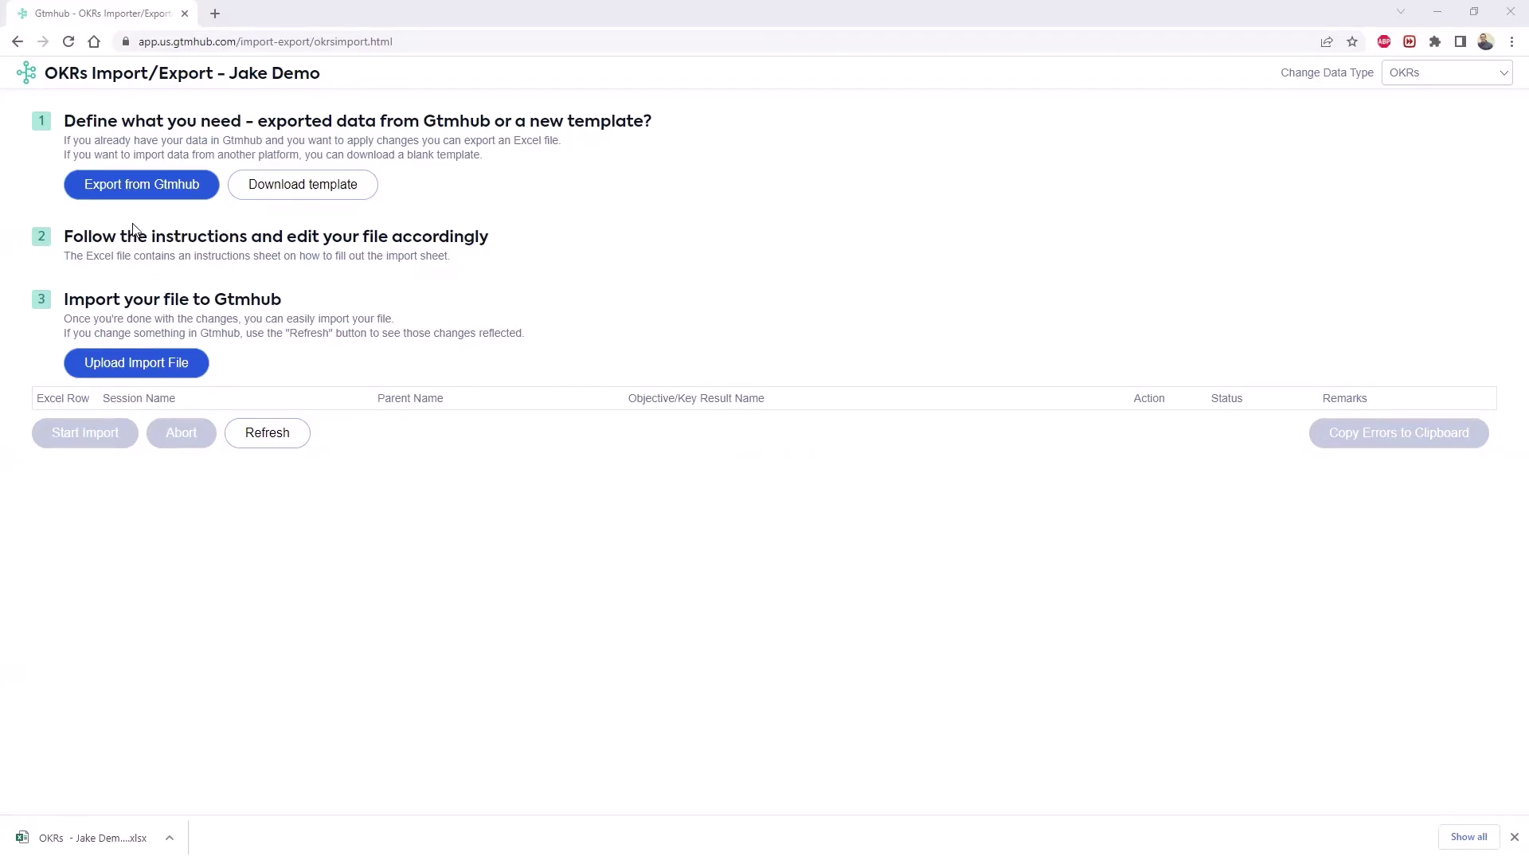
# - Export the existing OKRs from Gtmhub as an Excel file and switch to the exported workbook in Excel
pyautogui.click(144, 192)
pyautogui.click(808, 532)
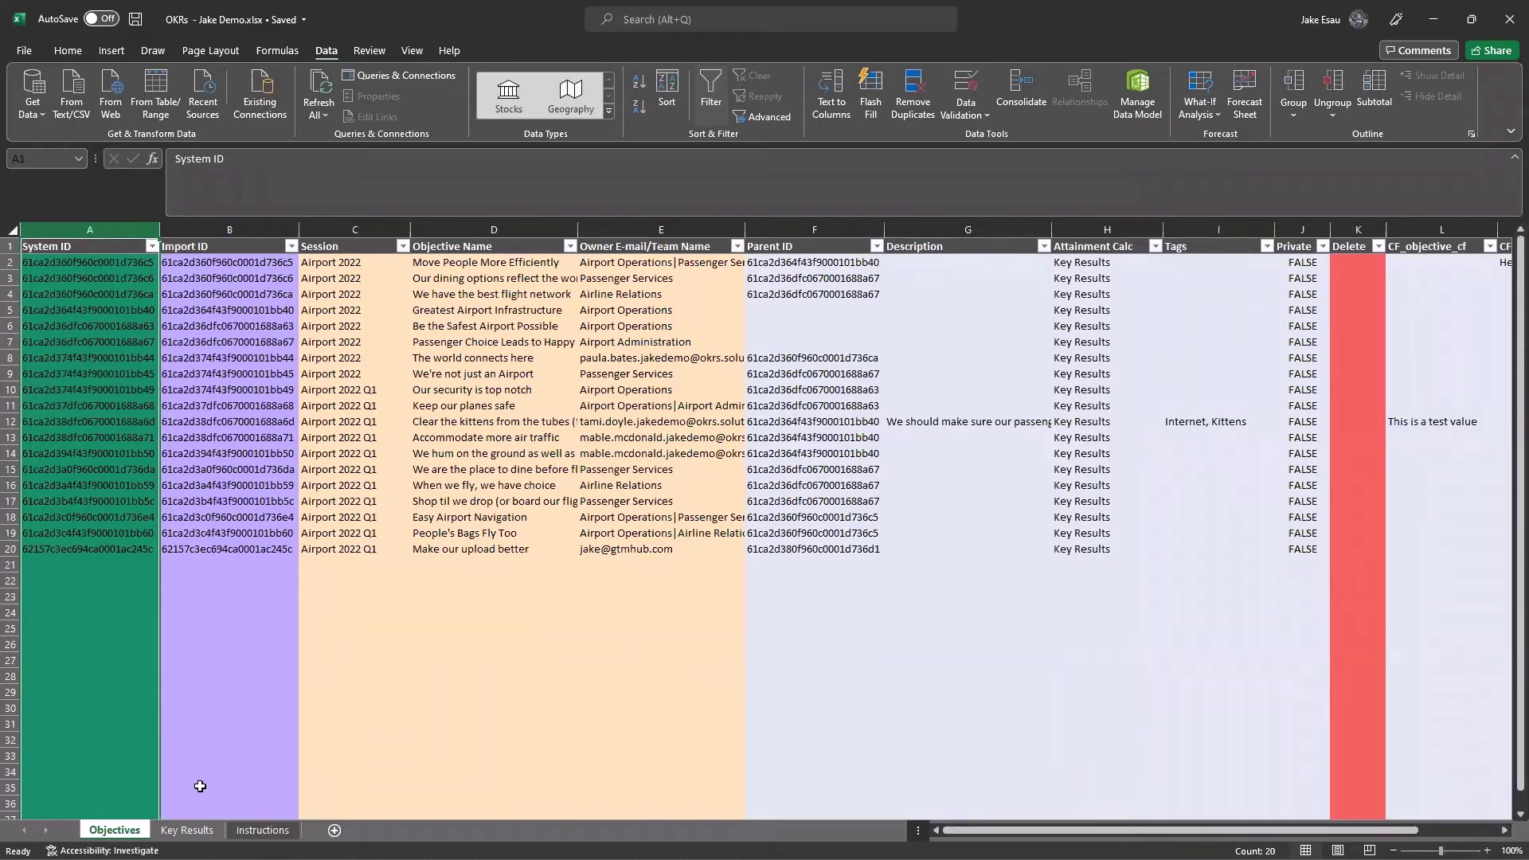
# - Review the Instructions sheet's Unique Identifier and Limitations sections and the column definitions for Objectives
pyautogui.click(262, 829)
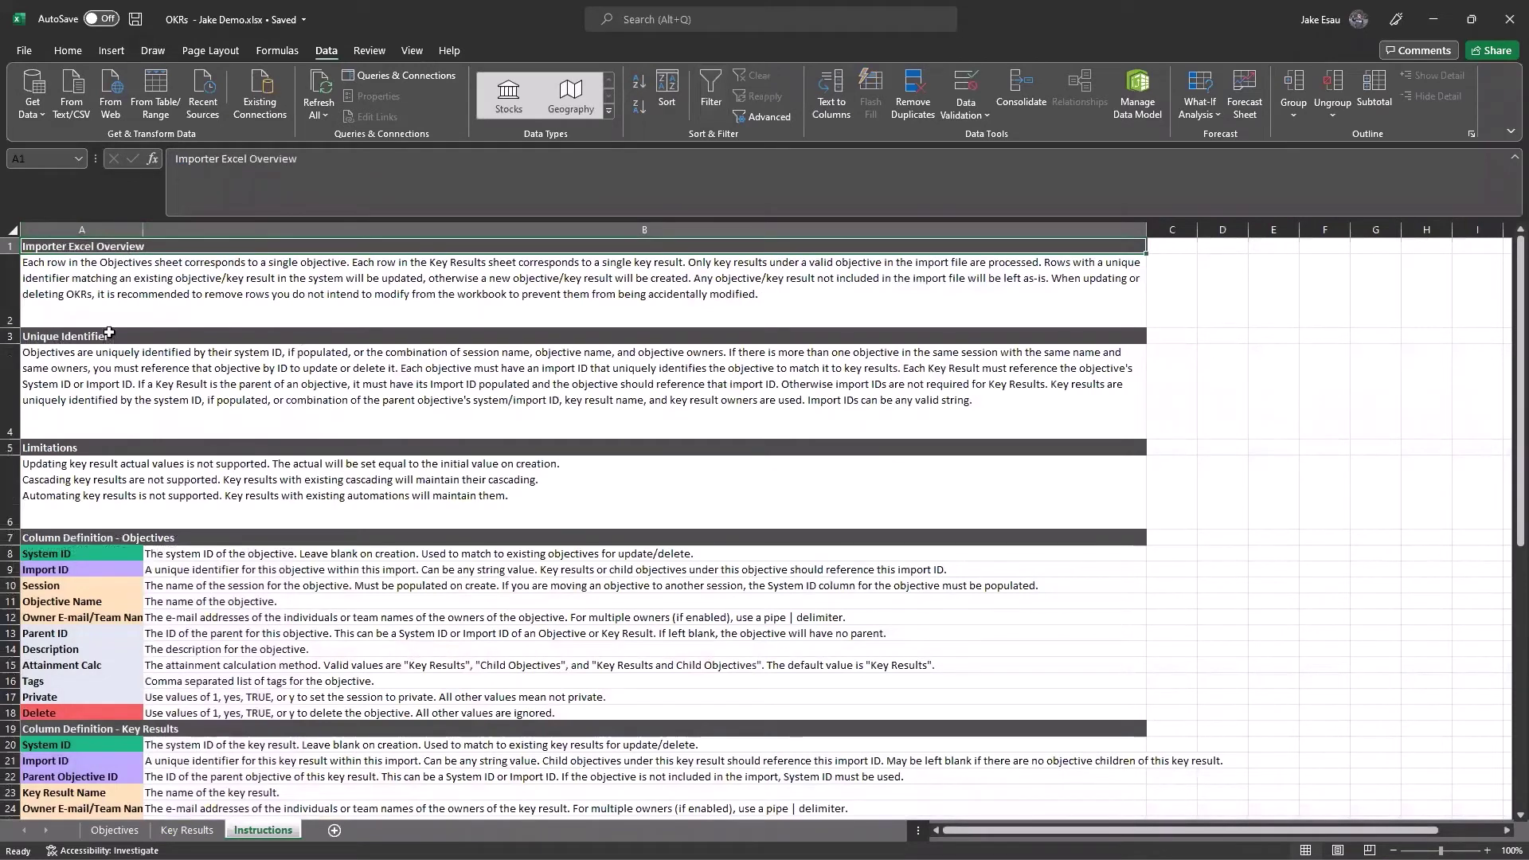
pyautogui.moveTo(112, 341); pyautogui.dragTo(113, 380)
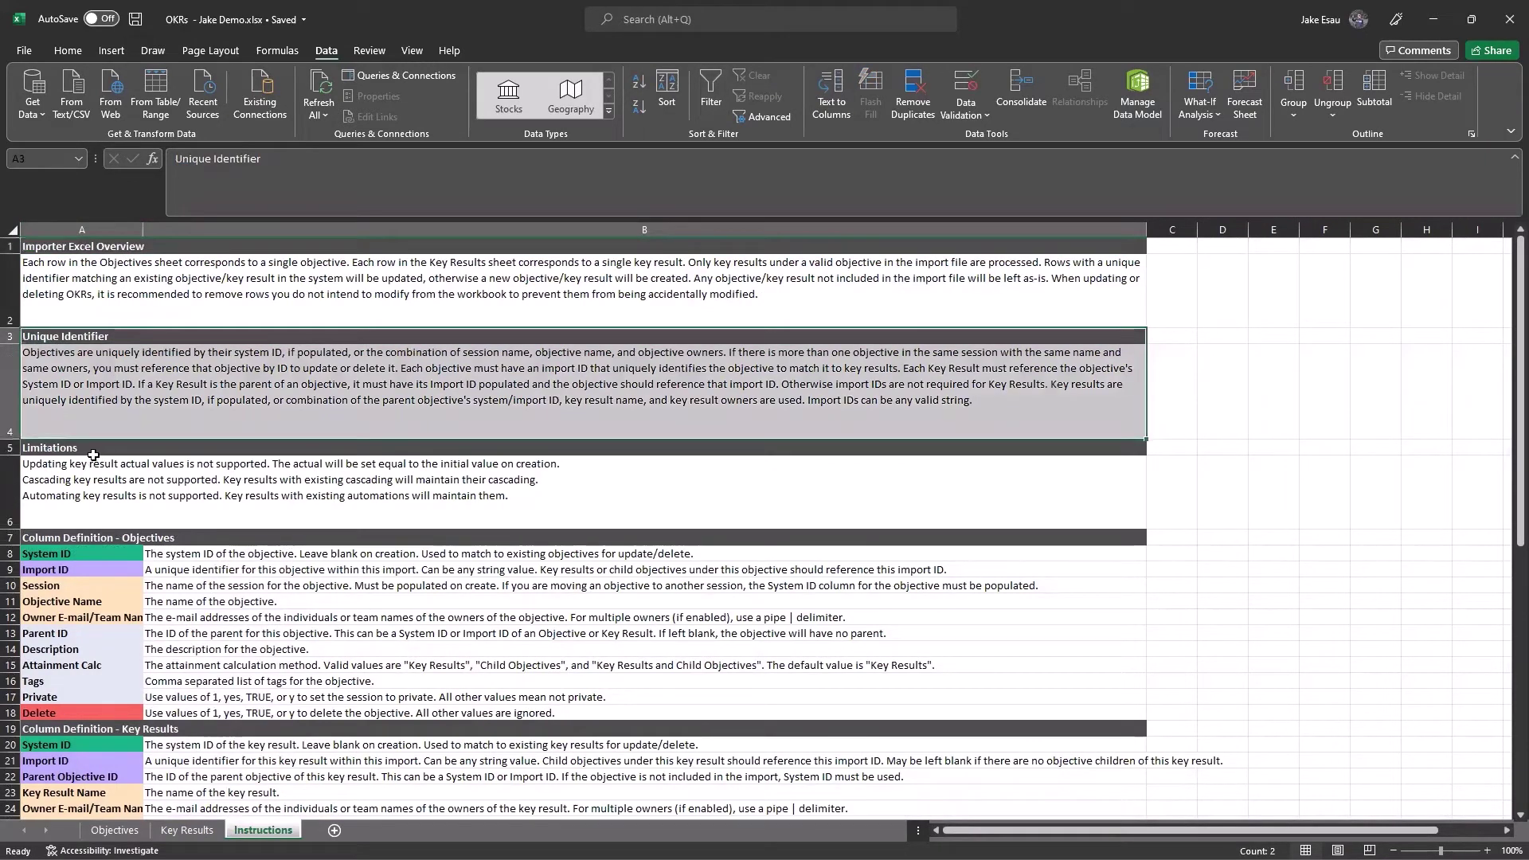
pyautogui.moveTo(90, 448); pyautogui.dragTo(93, 482)
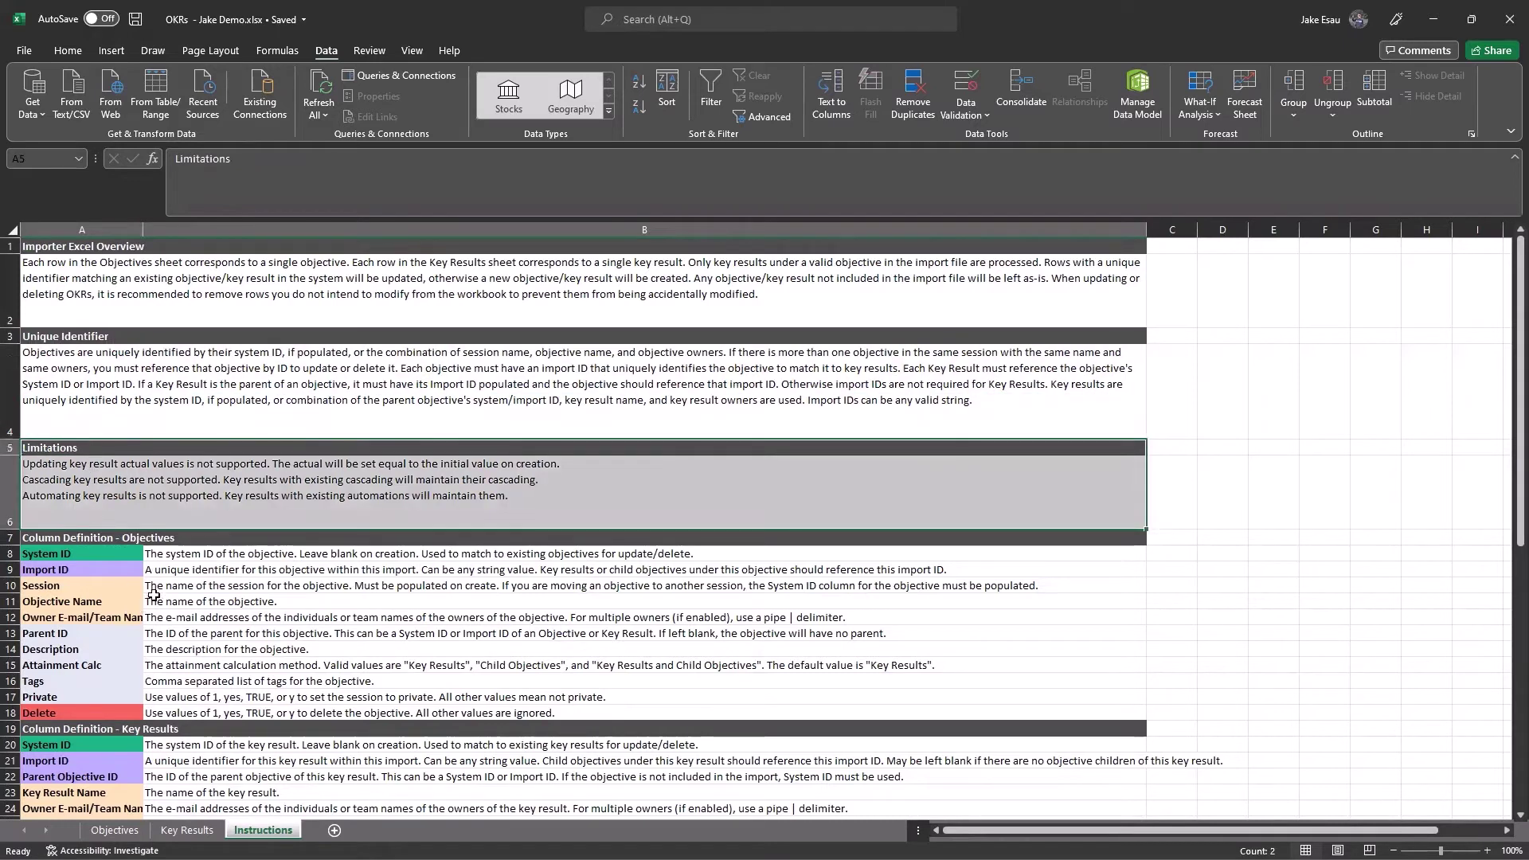
pyautogui.moveTo(115, 554); pyautogui.dragTo(183, 711)
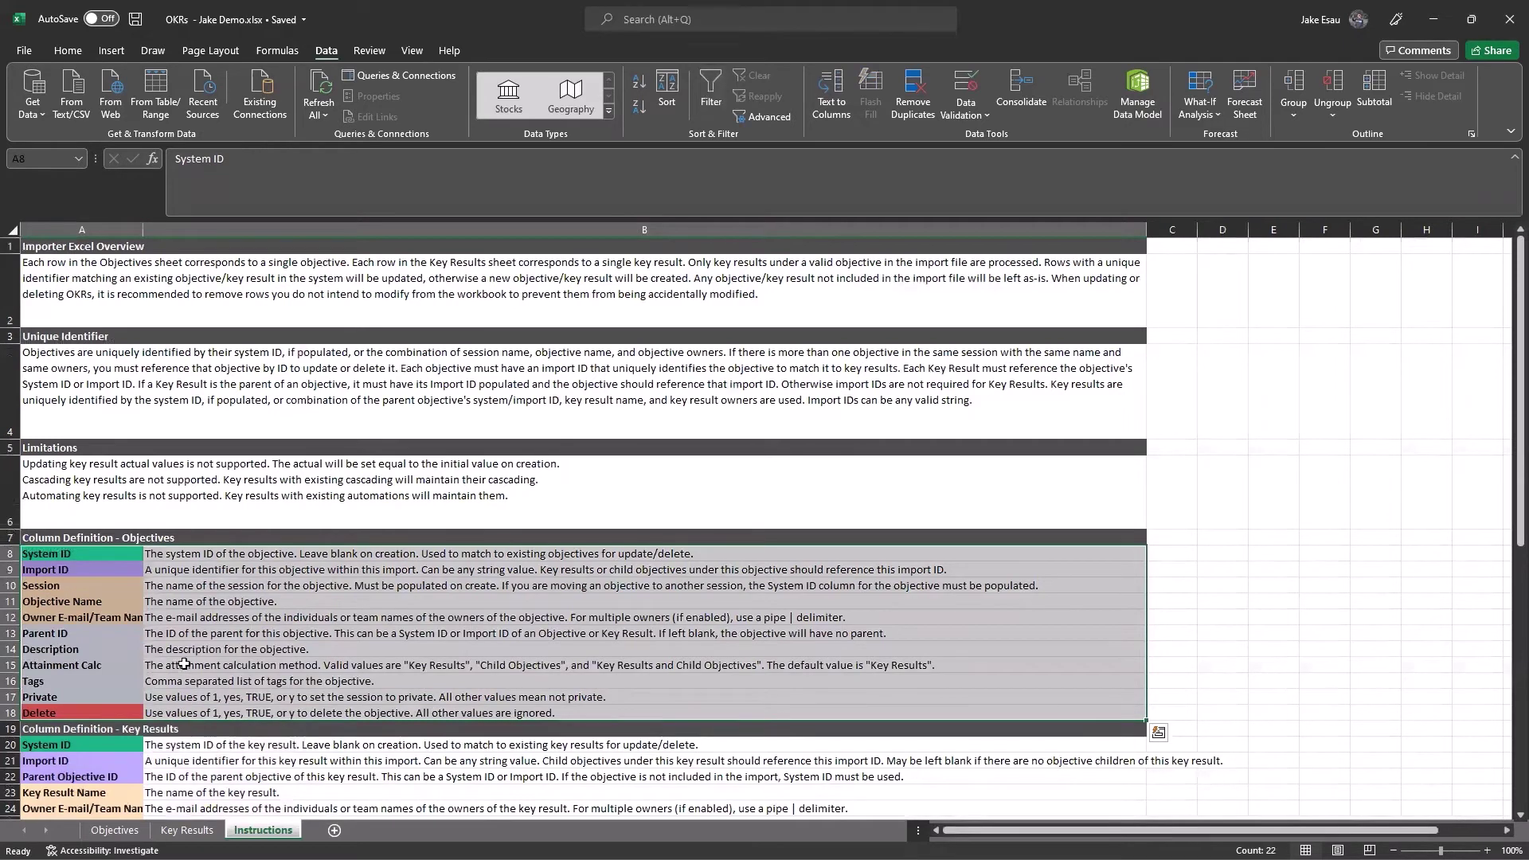
# - Examine the Key Results column definitions, custom field rules and column color legend on the Instructions sheet
pyautogui.scroll(-5, 184, 663)
pyautogui.scroll(-3, 184, 664)
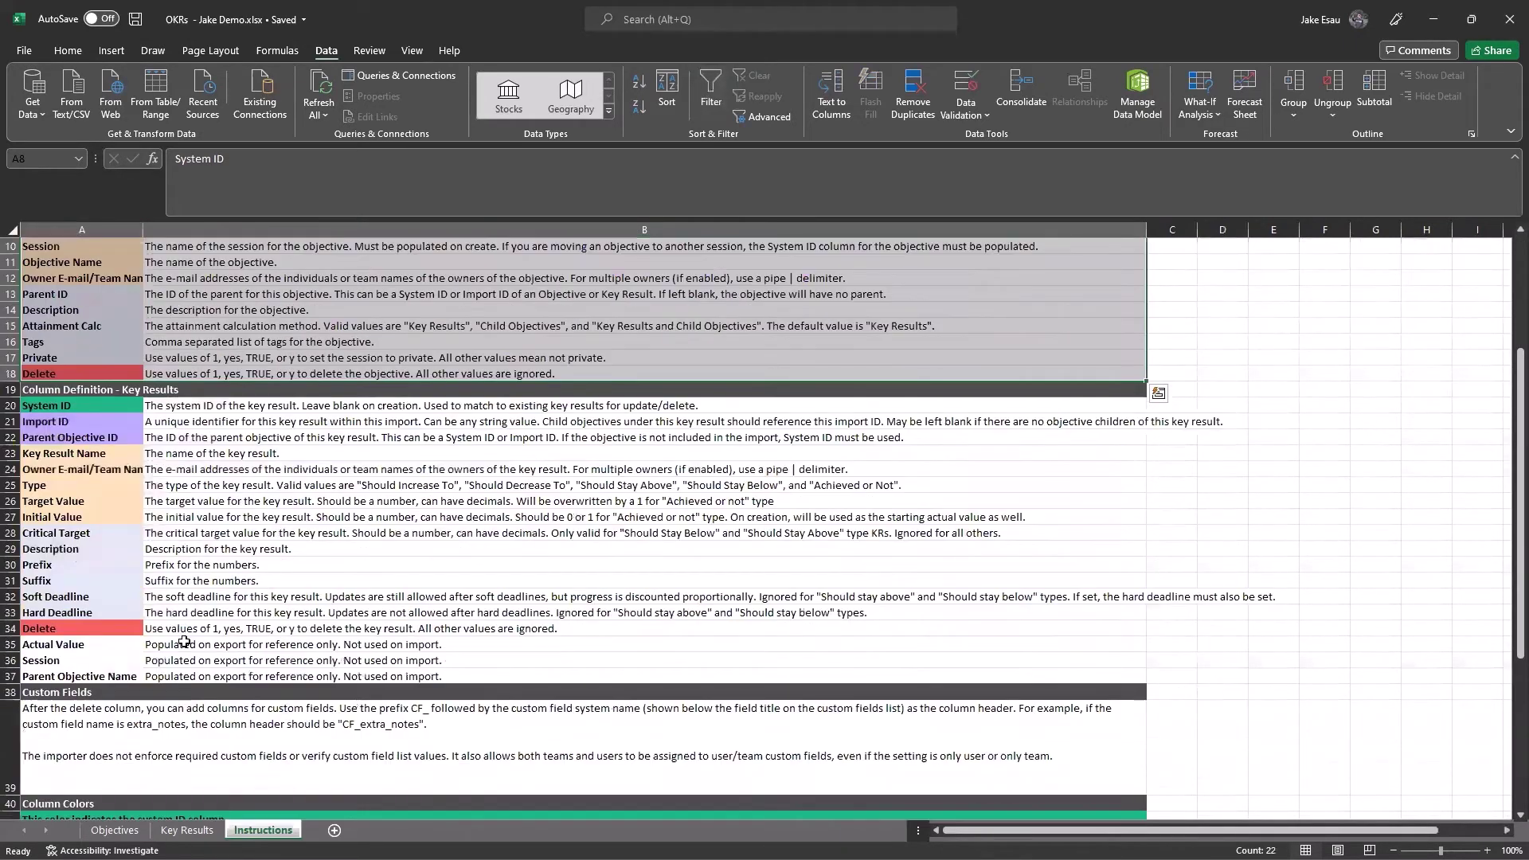
pyautogui.scroll(2, 183, 640)
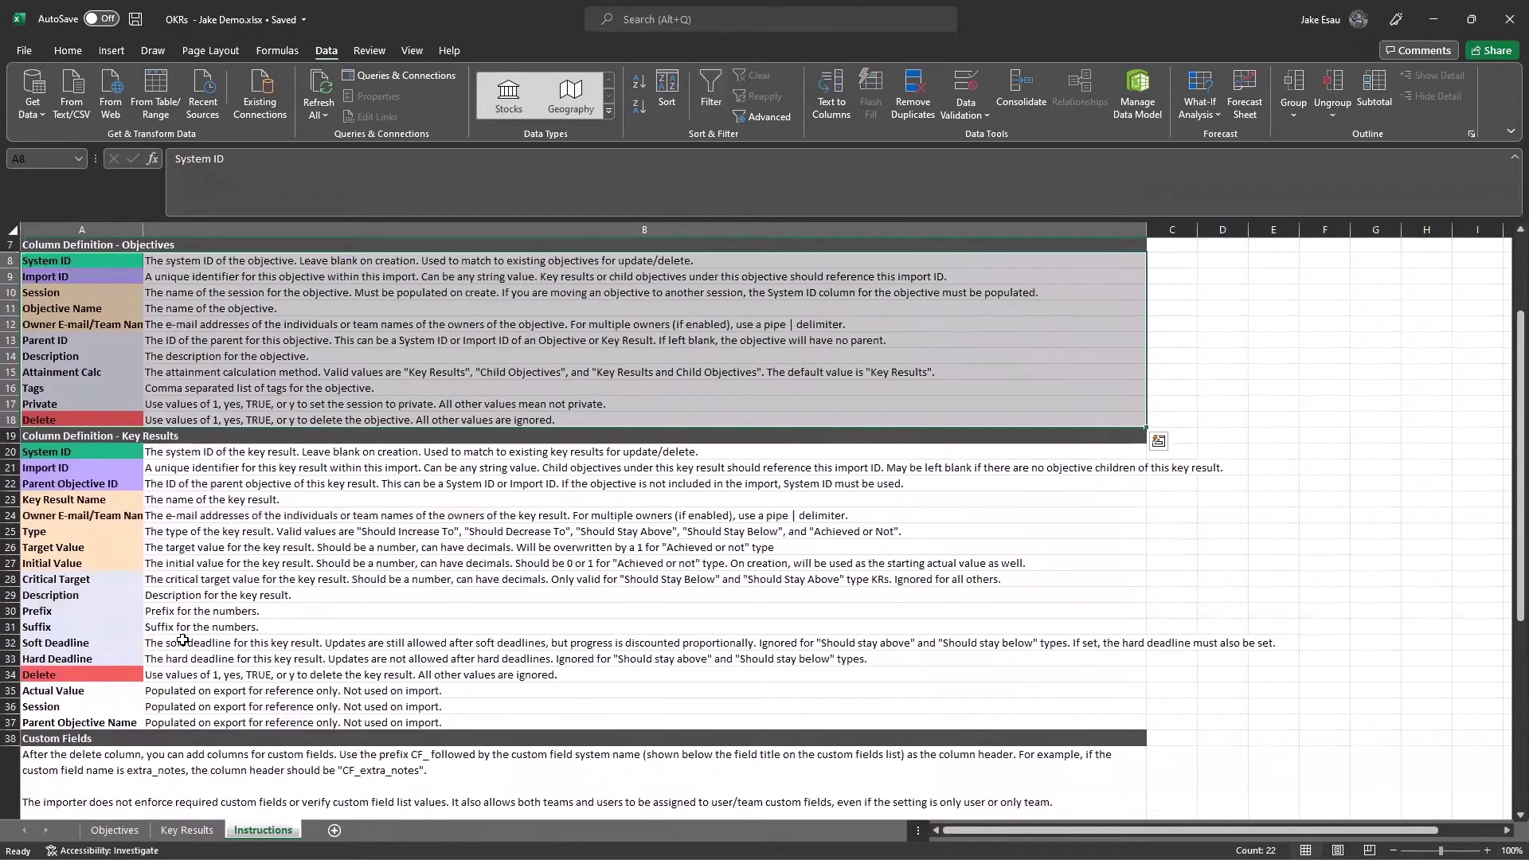
pyautogui.scroll(-5, 183, 639)
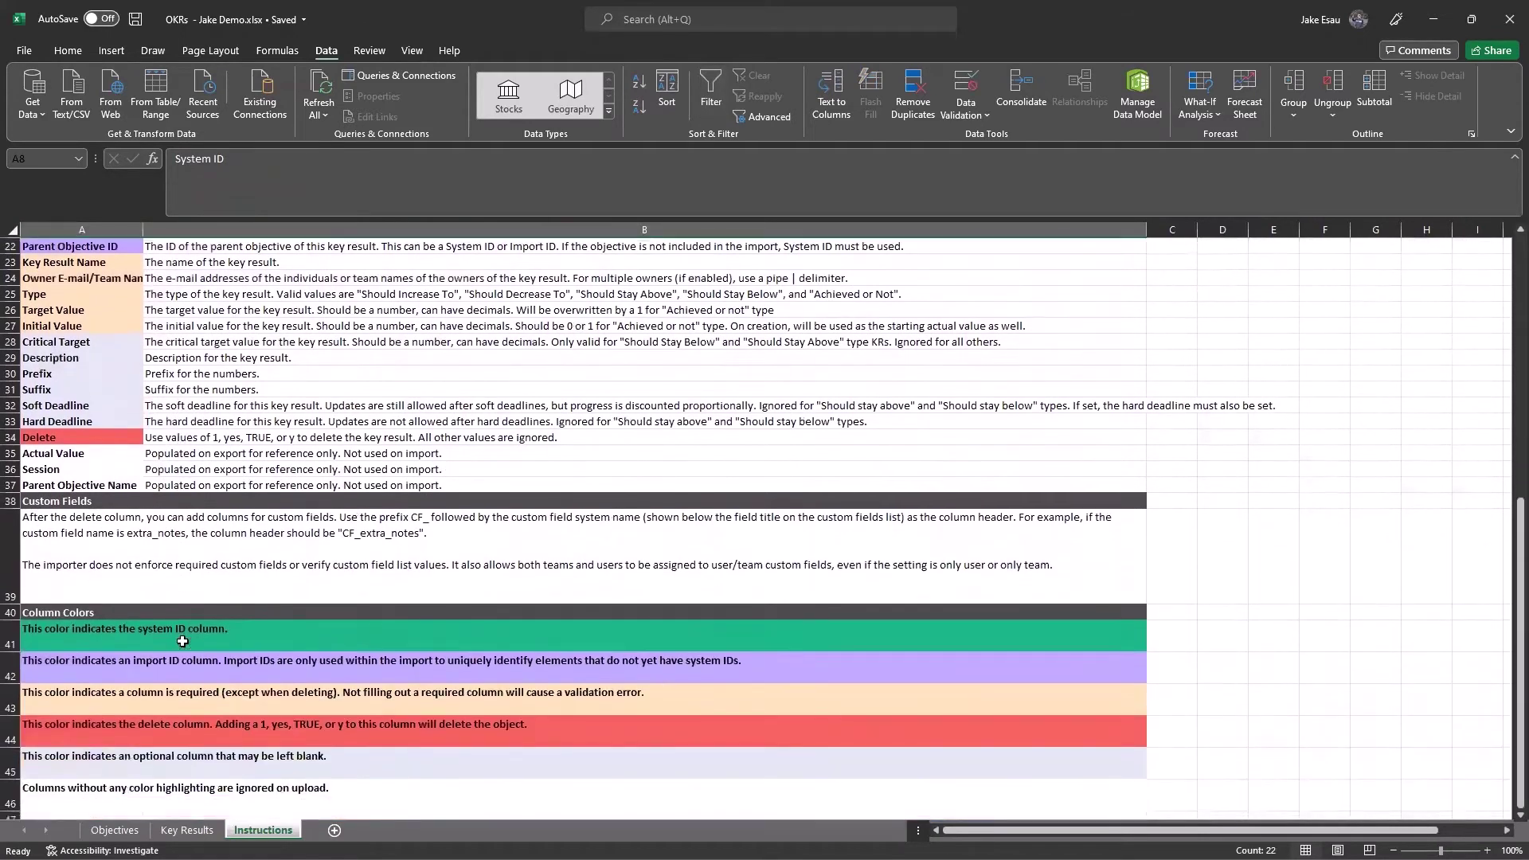
pyautogui.scroll(-1, 170, 647)
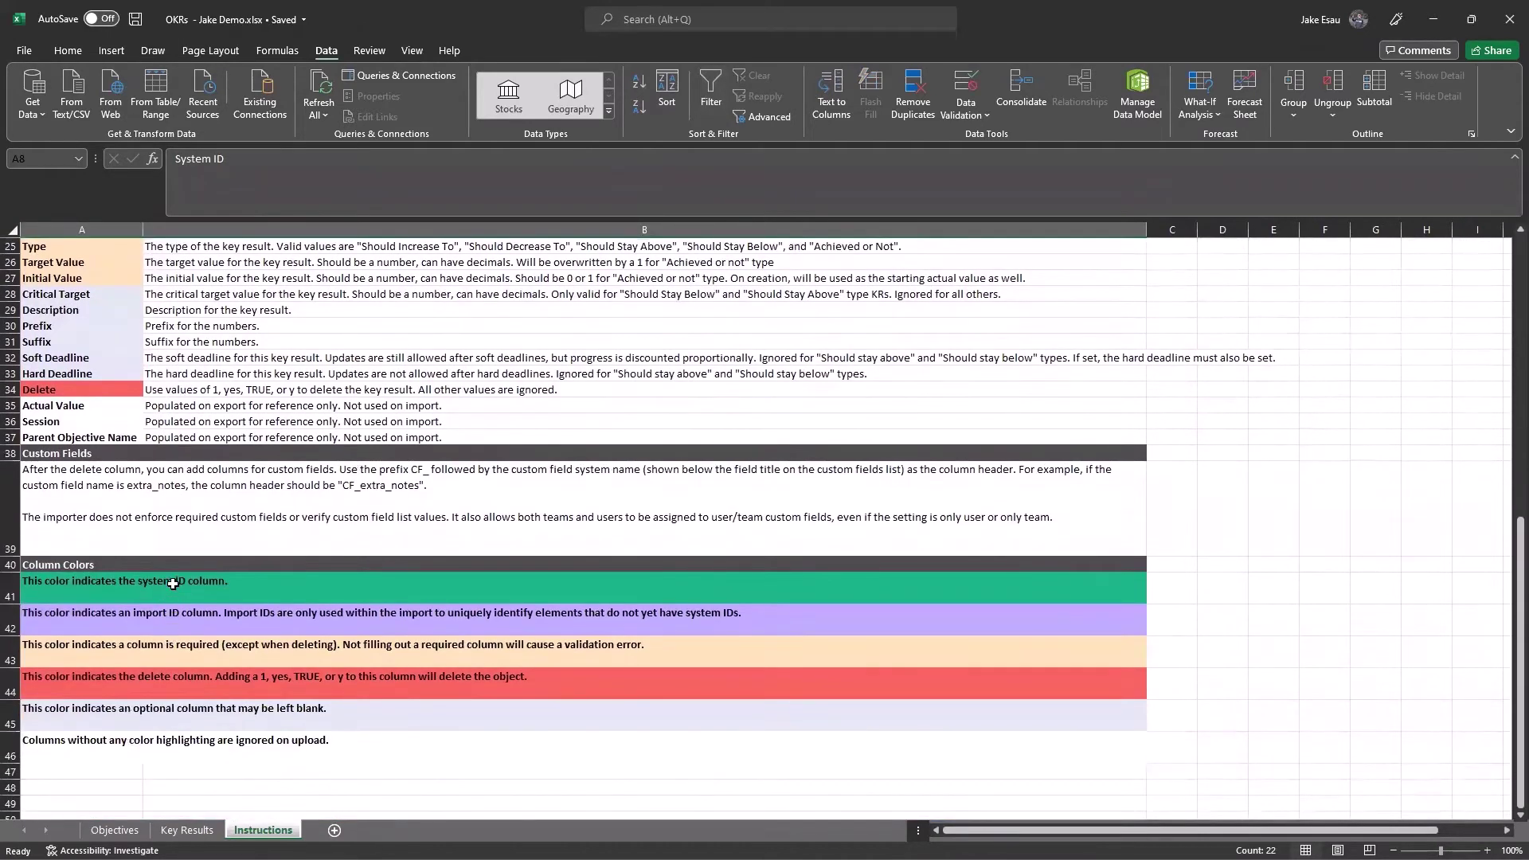
pyautogui.moveTo(168, 588); pyautogui.dragTo(172, 746)
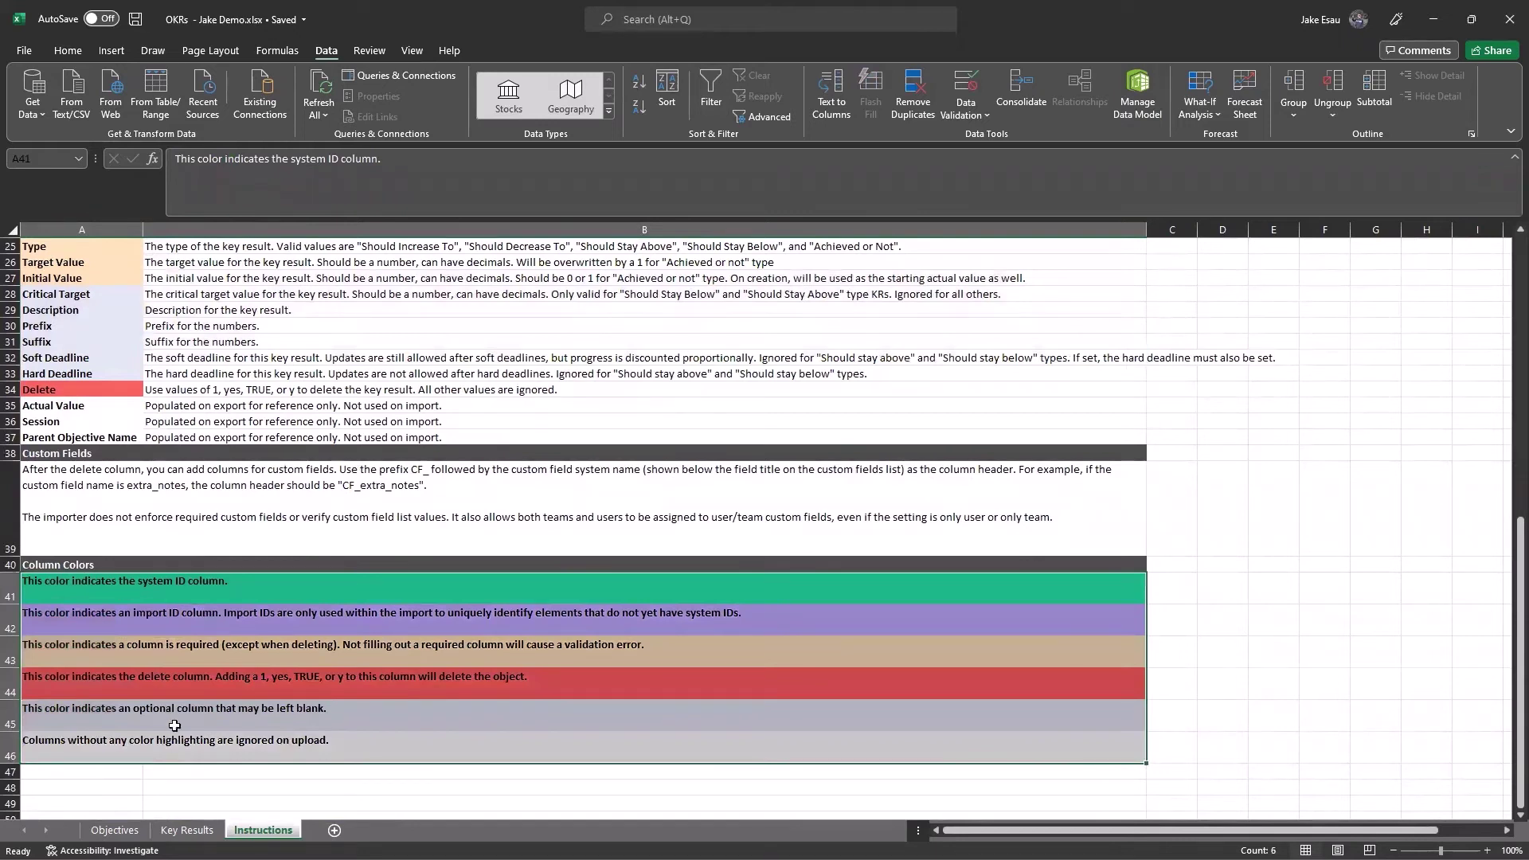
pyautogui.scroll(4, 176, 610)
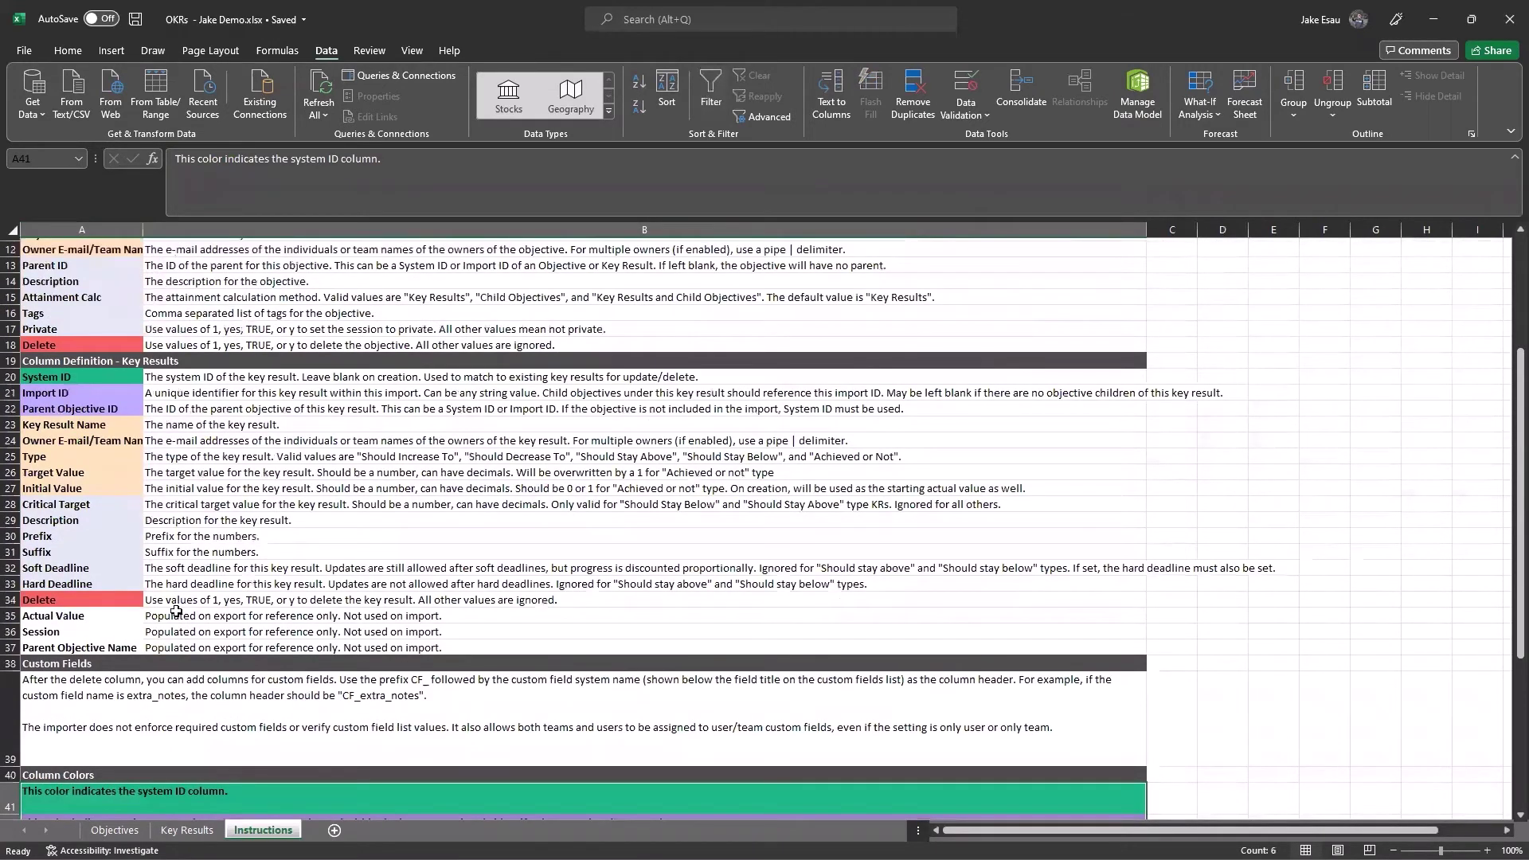
pyautogui.scroll(4, 175, 611)
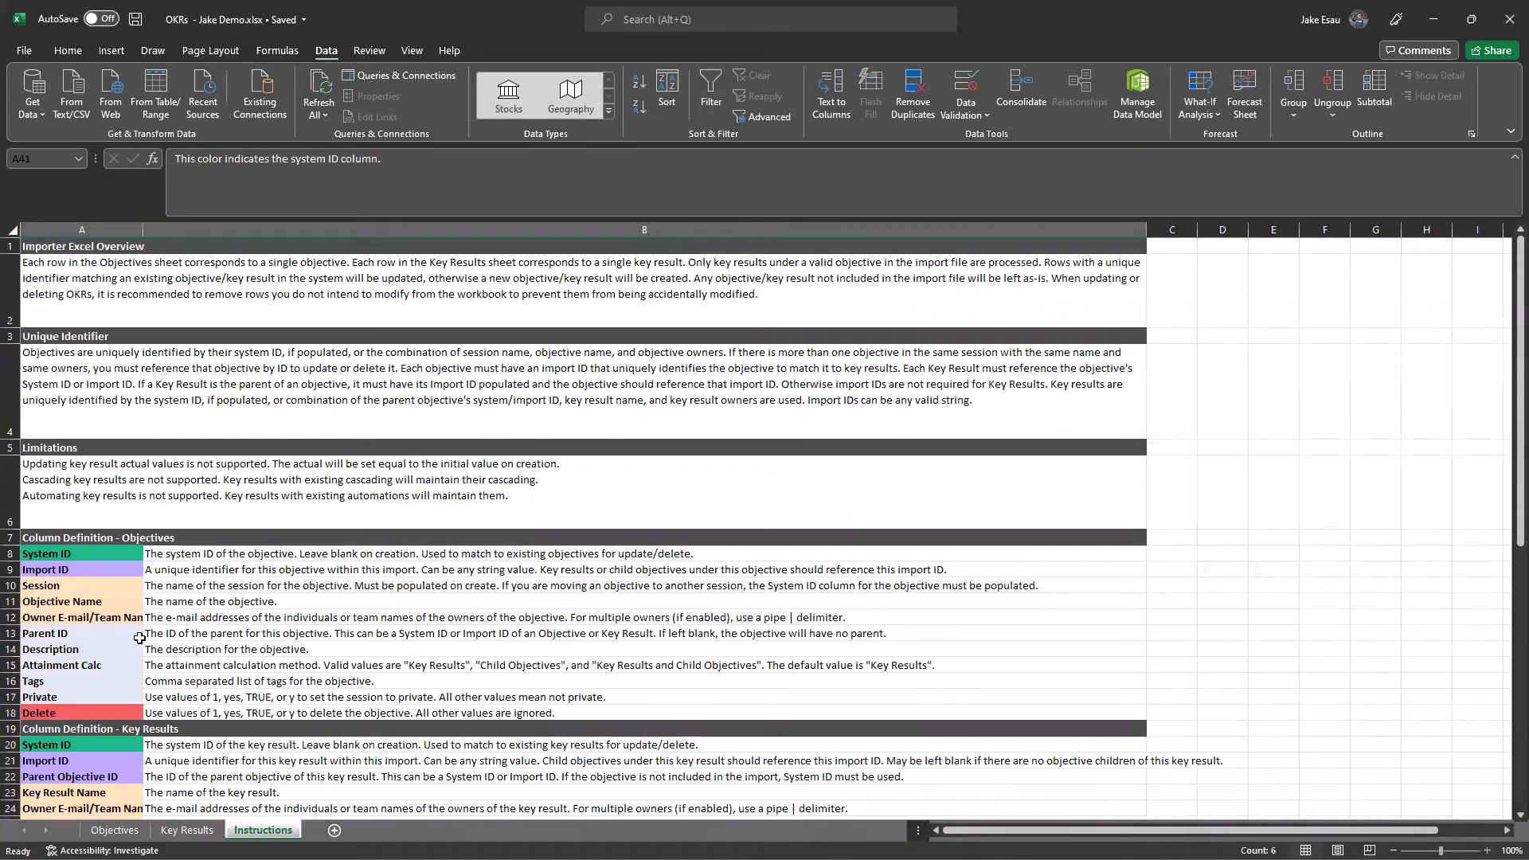
# - Review the Objectives sheet's Import ID column, the required Session to Owner columns and the optional columns starting at Parent ID
pyautogui.click(125, 832)
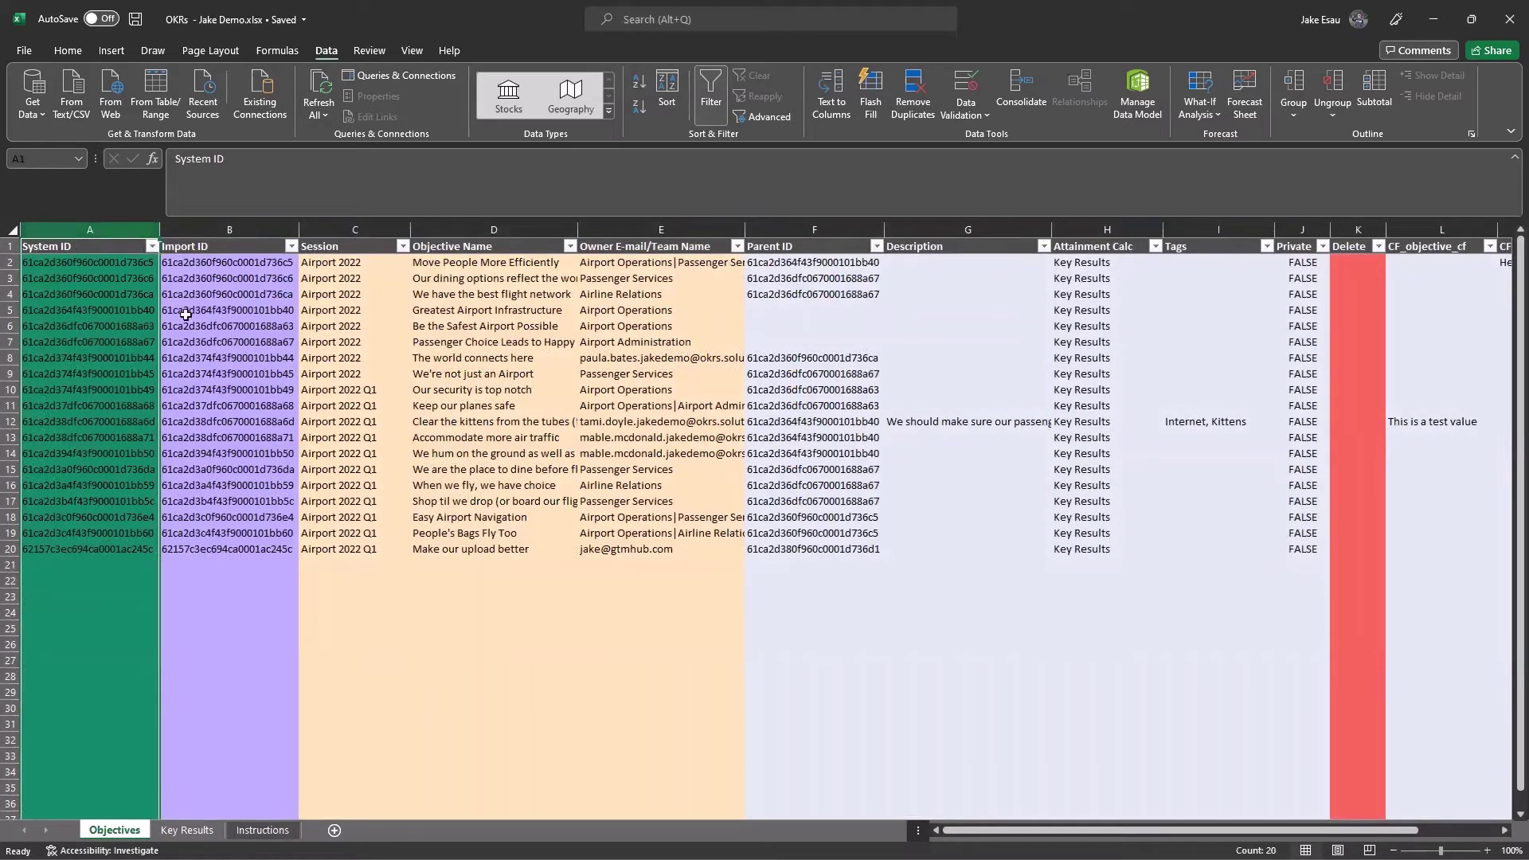
pyautogui.click(221, 230)
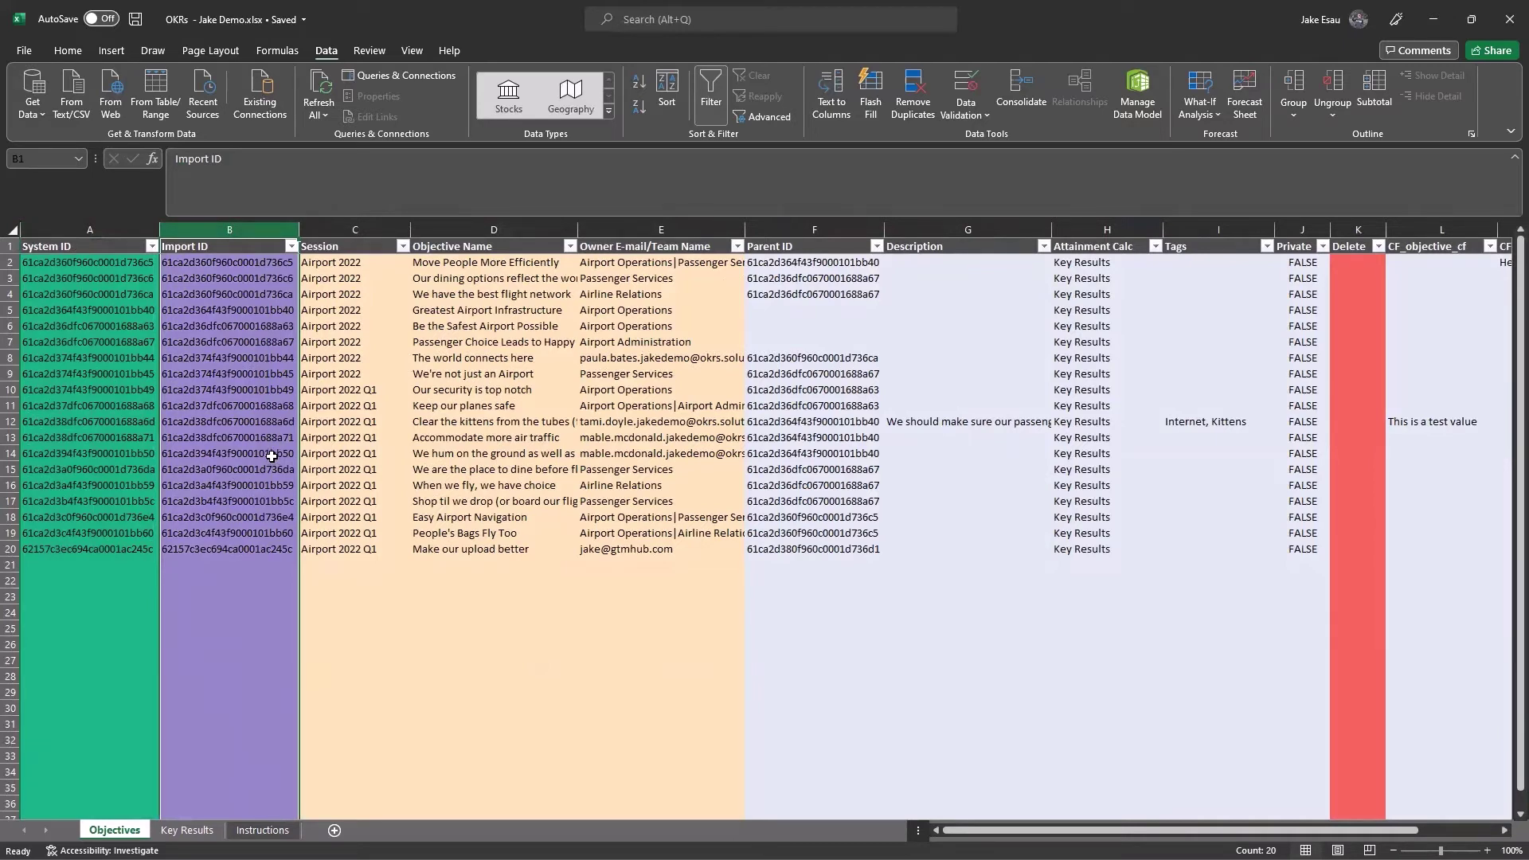
pyautogui.click(356, 469)
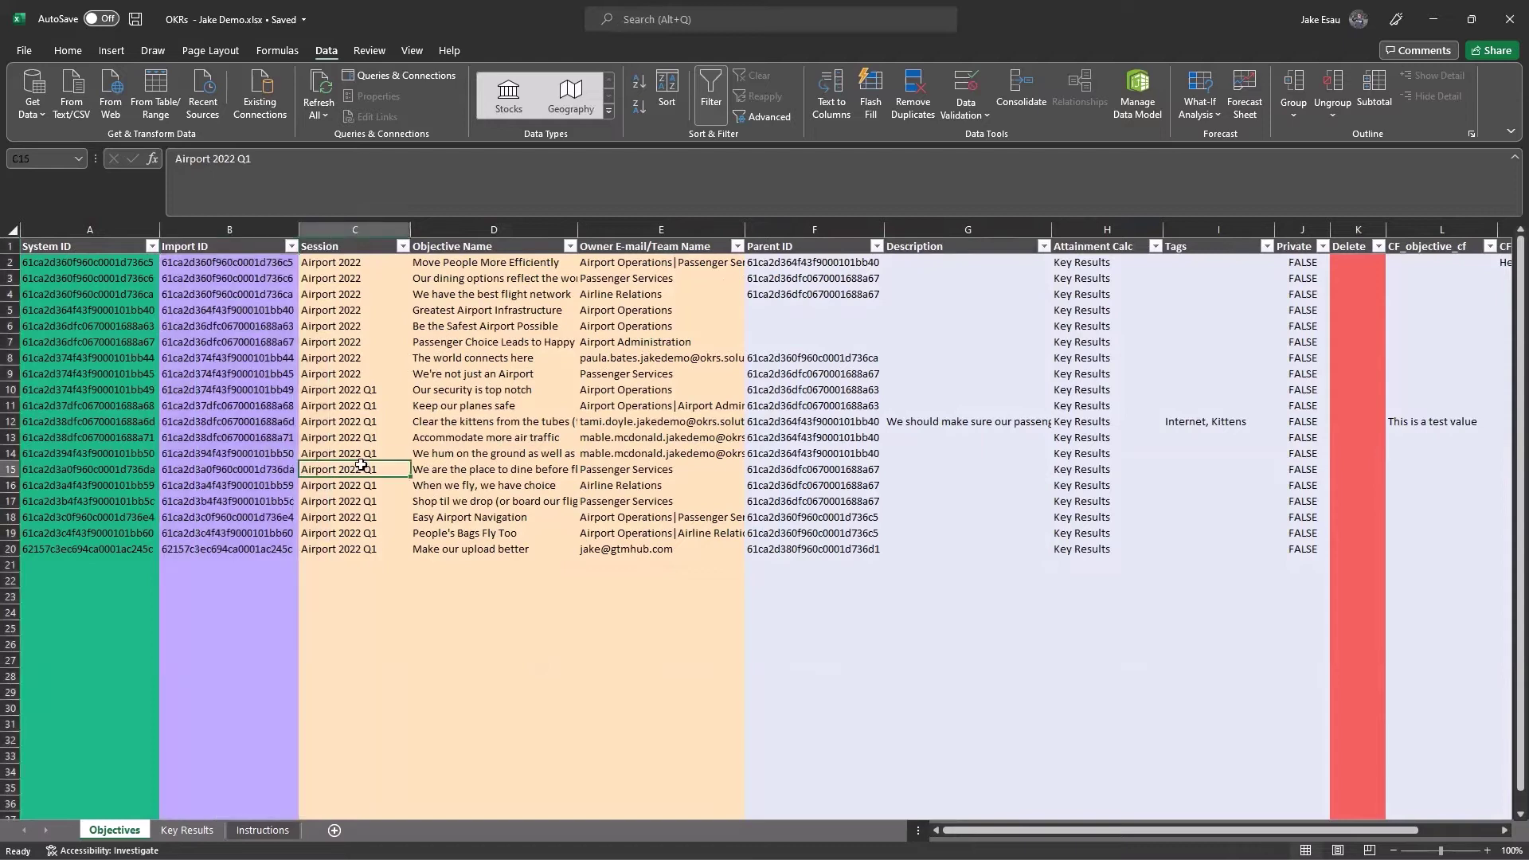
pyautogui.click(371, 262)
pyautogui.moveTo(371, 262)
pyautogui.mouseDown()
pyautogui.moveTo(692, 354)
pyautogui.moveTo(662, 557)
pyautogui.moveTo(650, 548)
pyautogui.mouseUp()
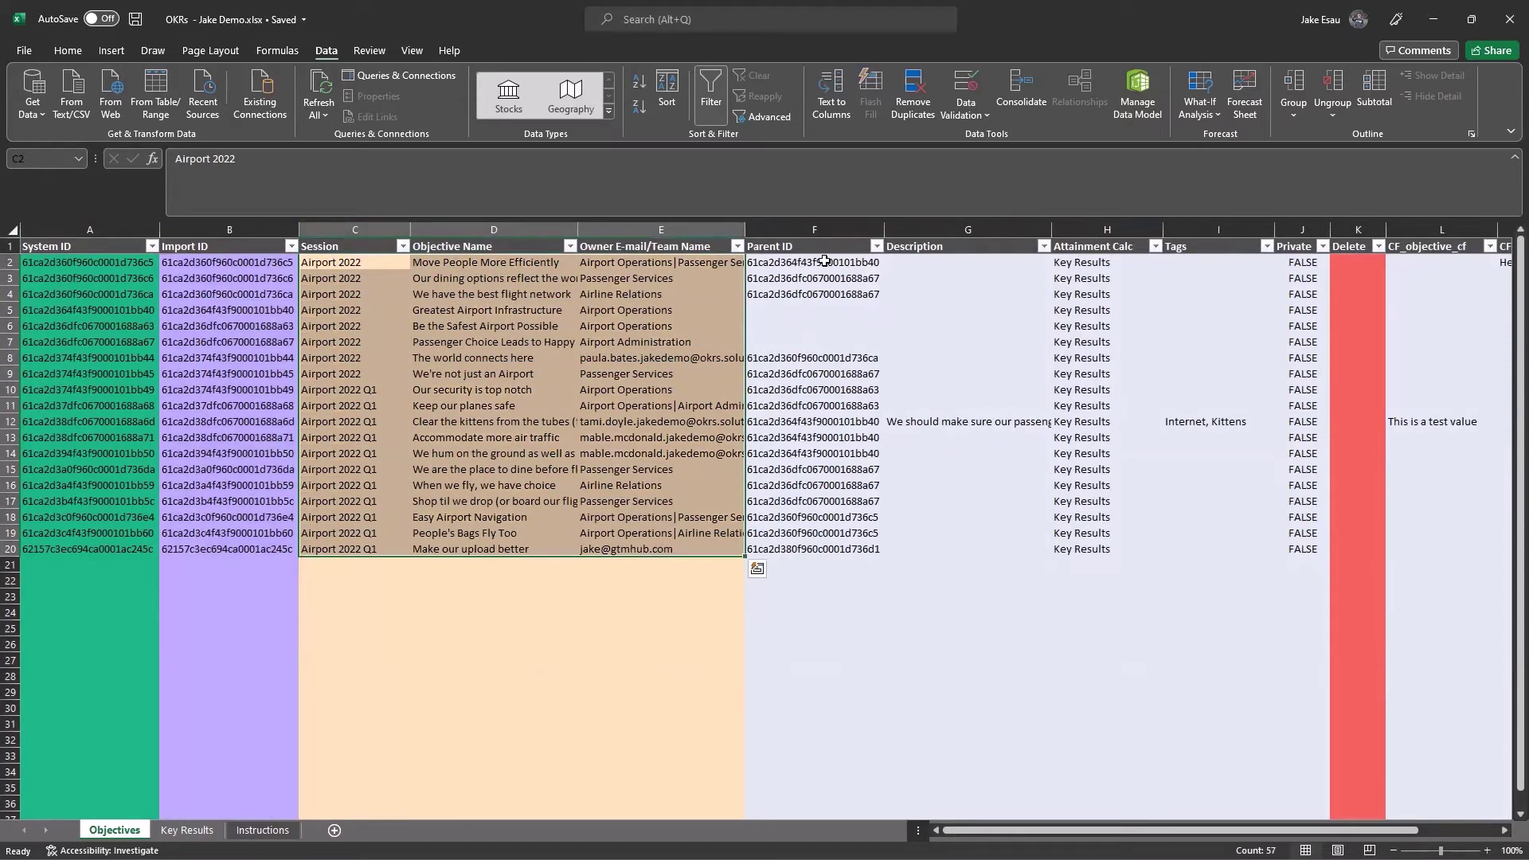
pyautogui.moveTo(822, 262); pyautogui.dragTo(1079, 503)
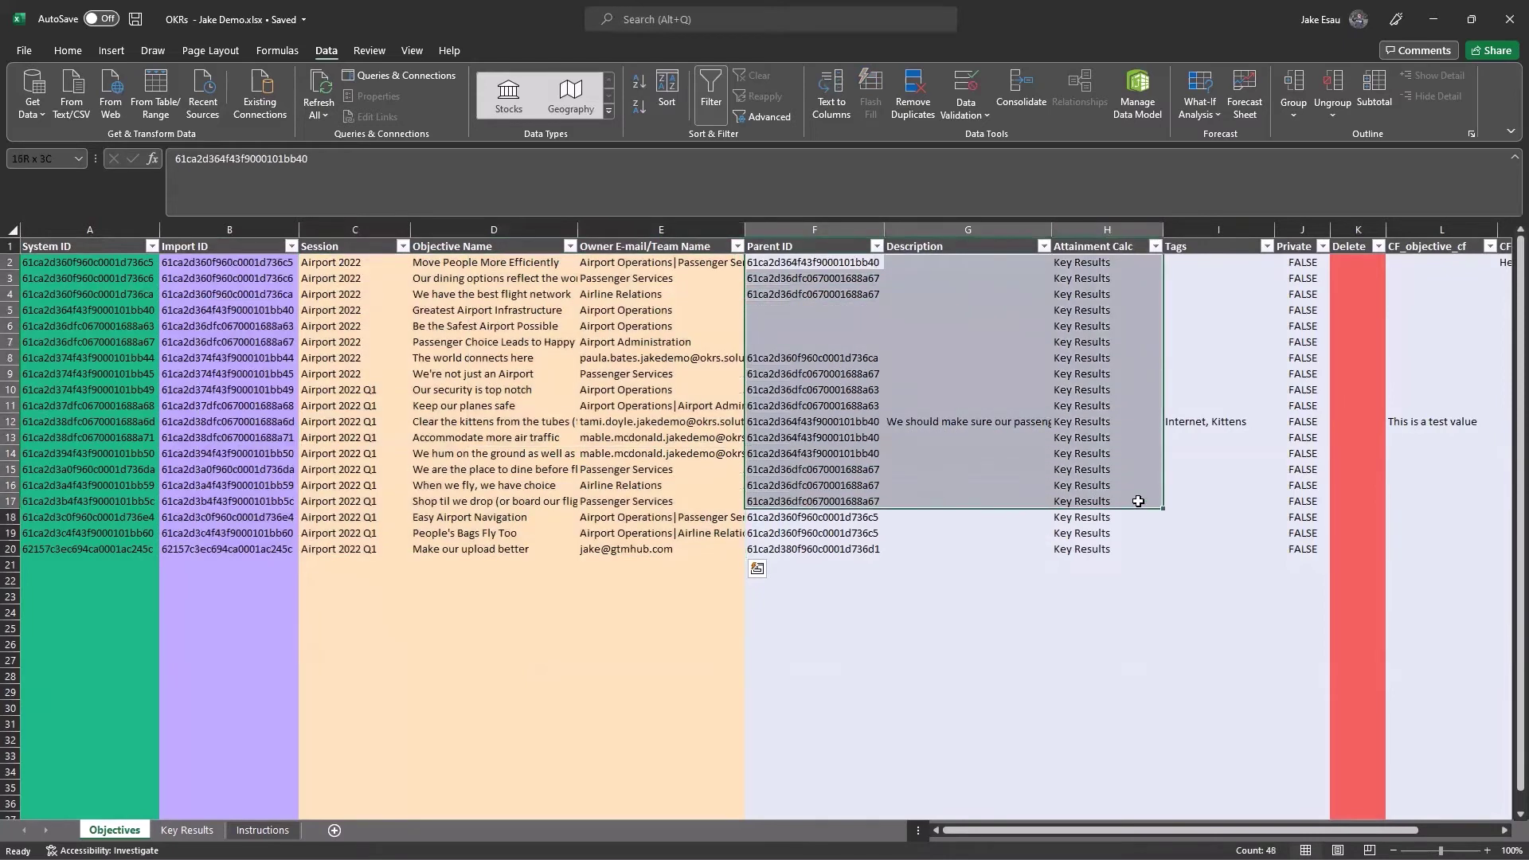
pyautogui.click(1083, 502)
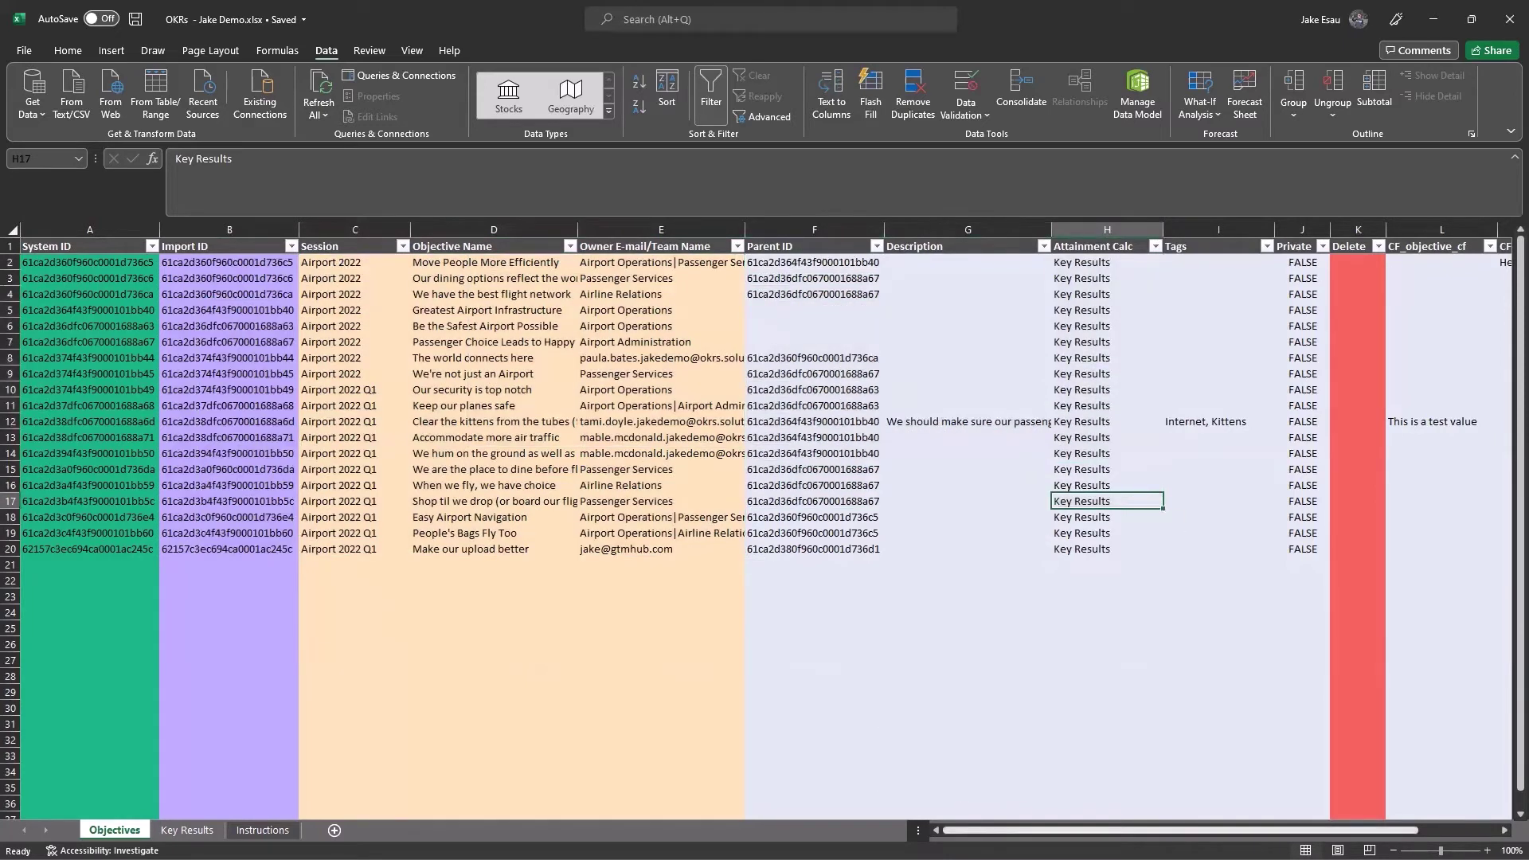
# - Examine the Delete column and the custom field columns CF_objective_cf to CF_ah_obj_prior on the Objectives sheet
pyautogui.moveTo(991, 830); pyautogui.dragTo(1082, 831)
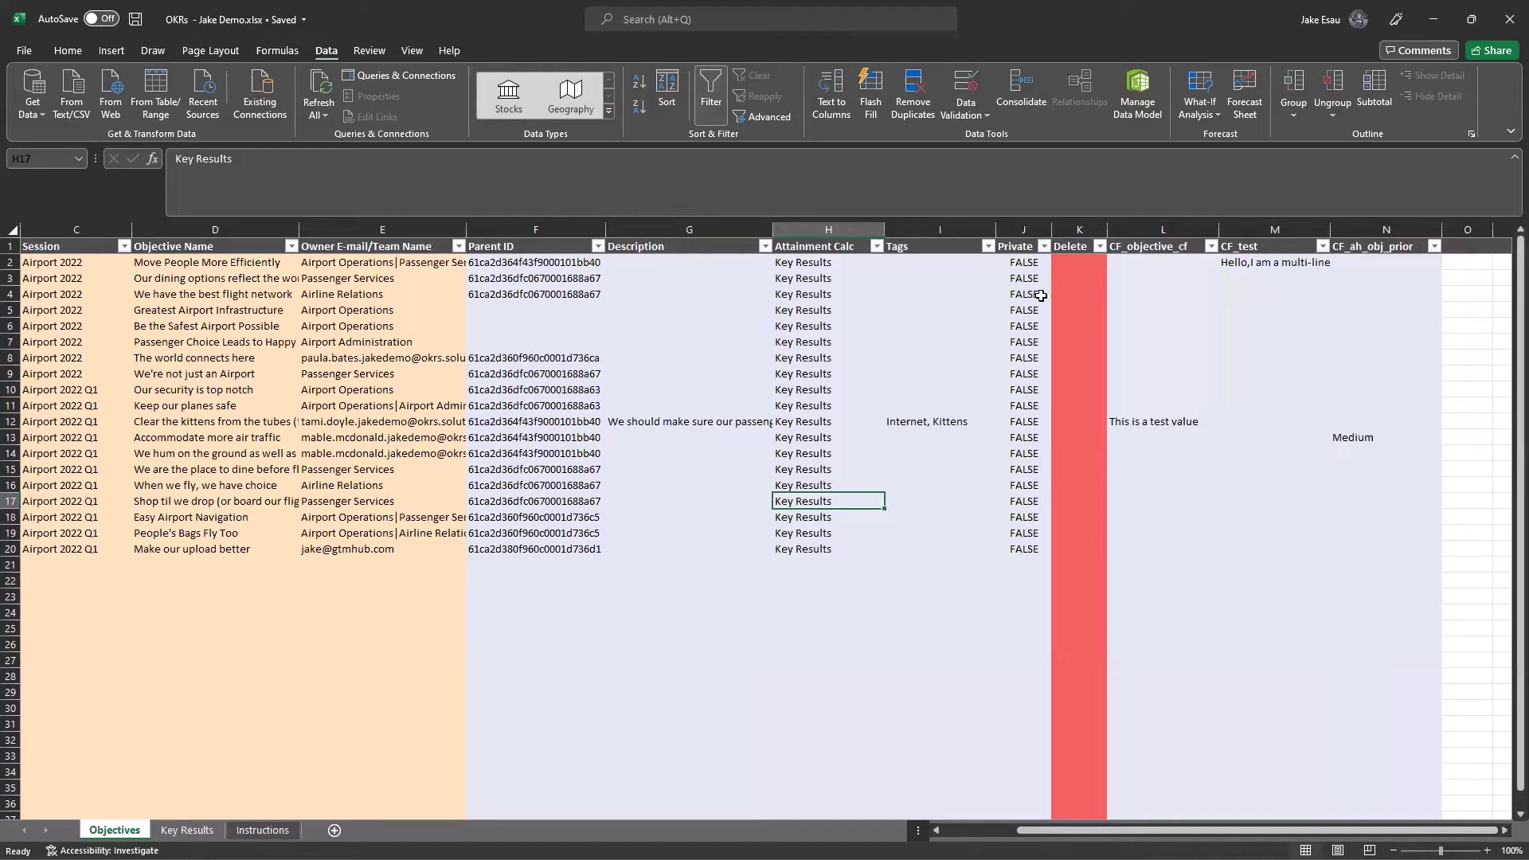
pyautogui.moveTo(1162, 229); pyautogui.dragTo(1353, 228)
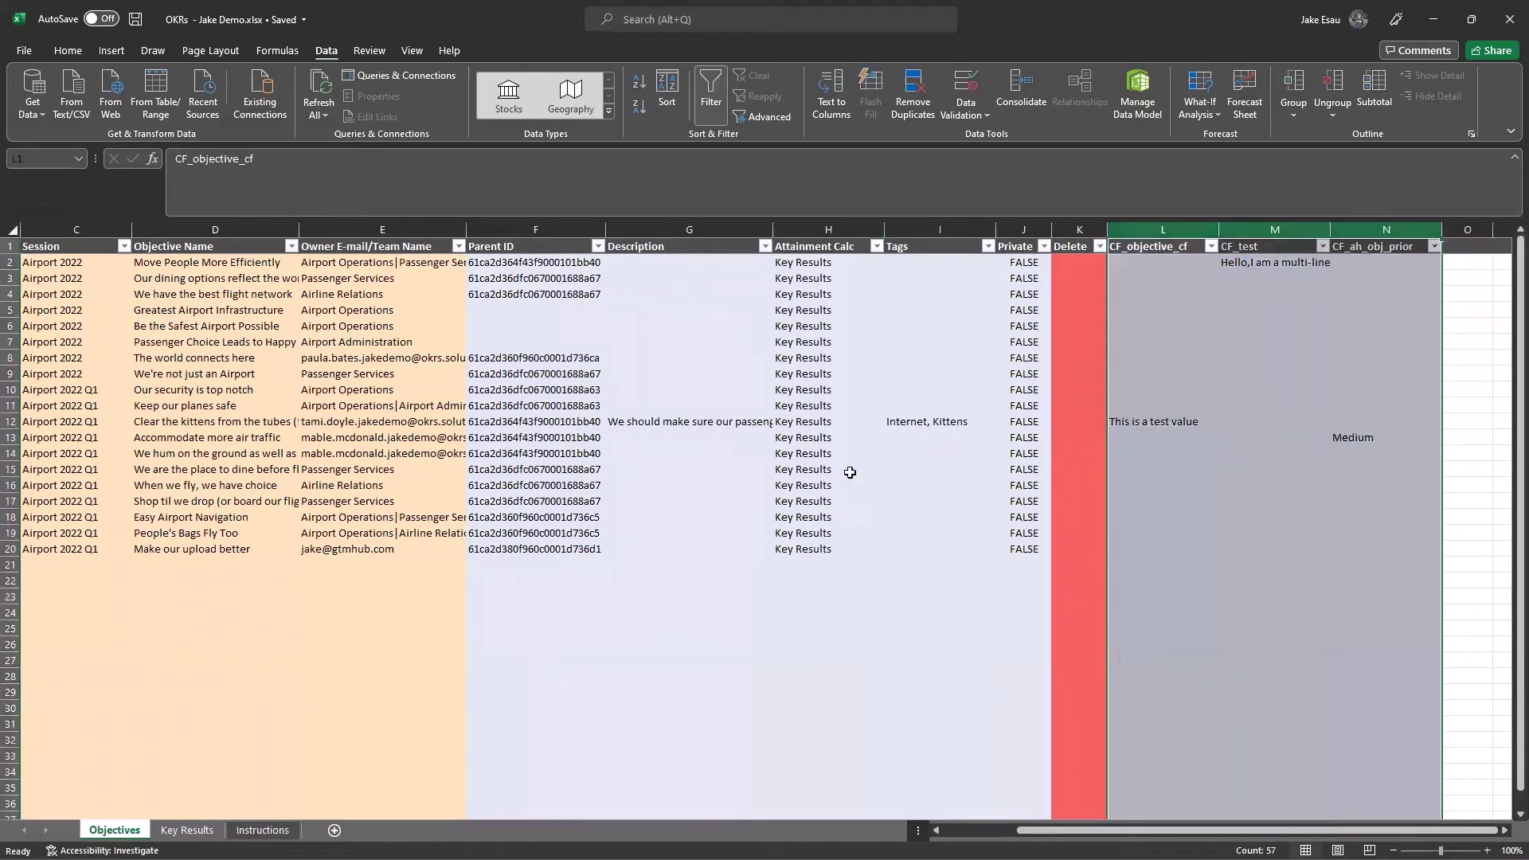
pyautogui.click(821, 530)
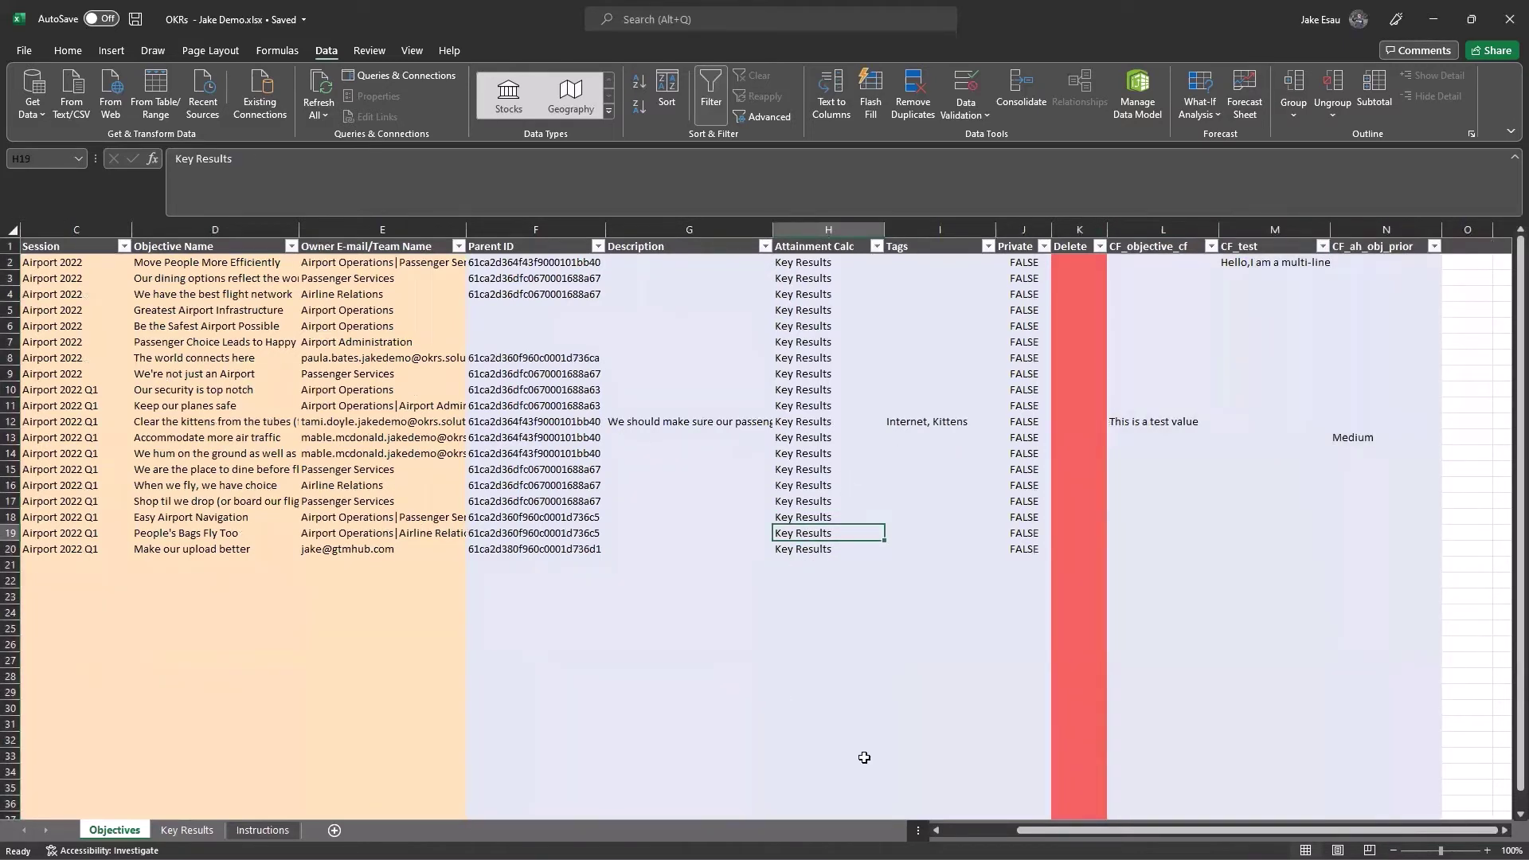
pyautogui.moveTo(1025, 832); pyautogui.dragTo(950, 832)
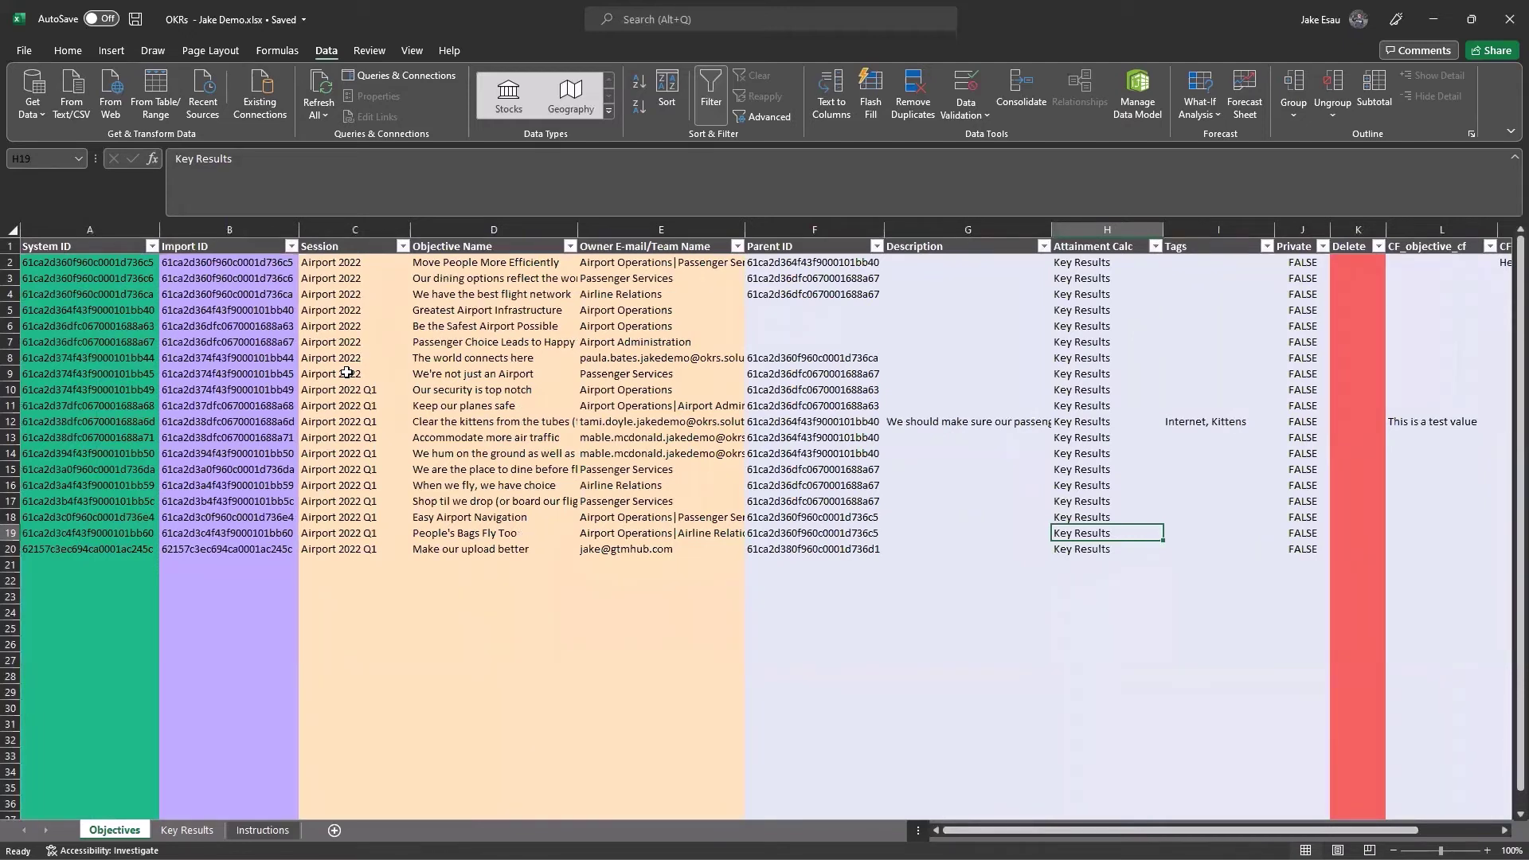
pyautogui.moveTo(1017, 832); pyautogui.dragTo(1093, 832)
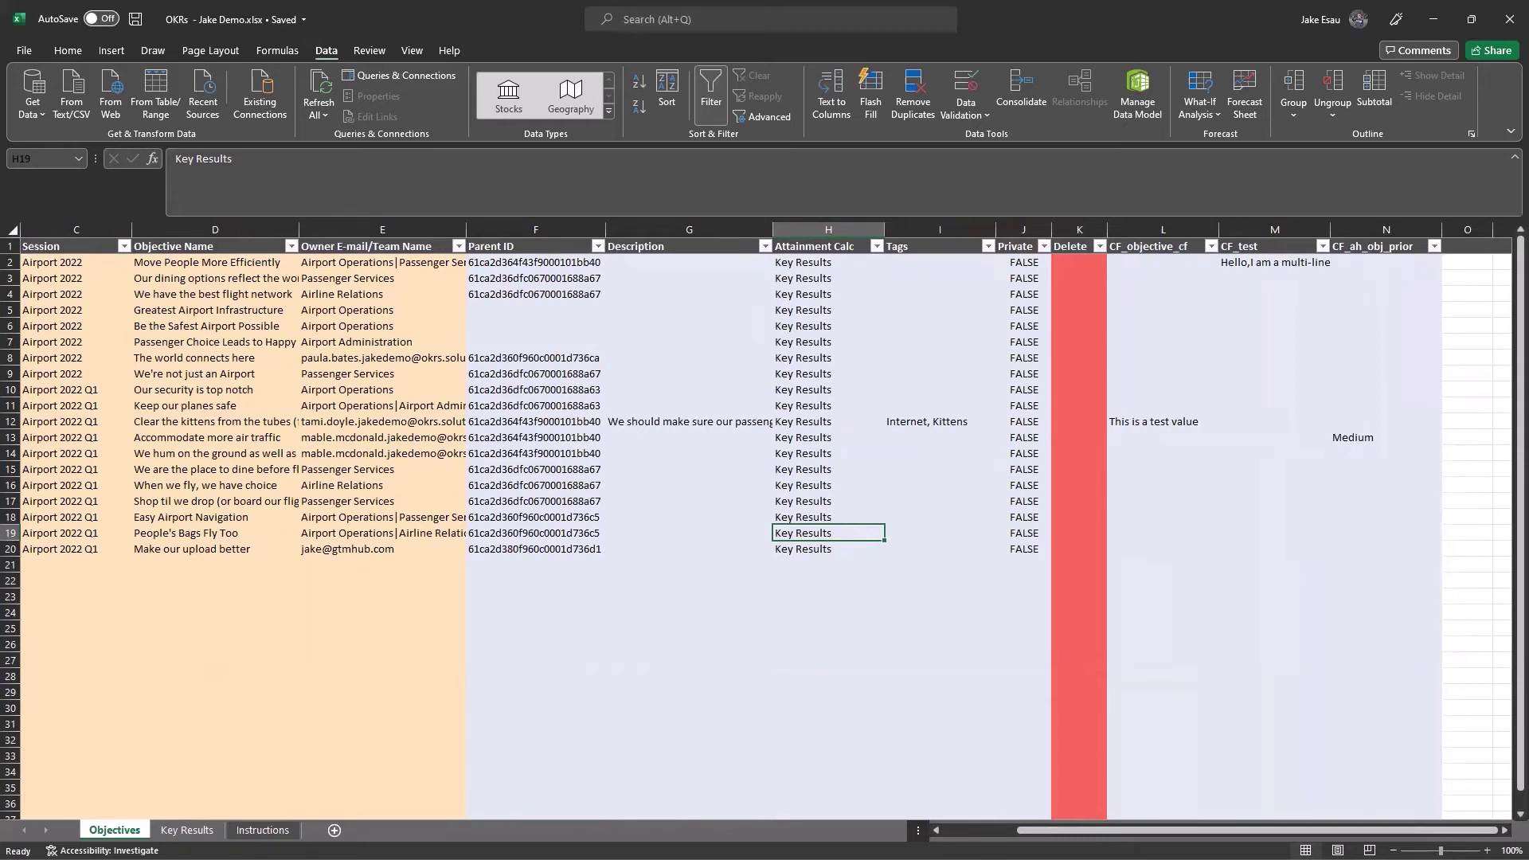
pyautogui.moveTo(1107, 830); pyautogui.dragTo(1027, 831)
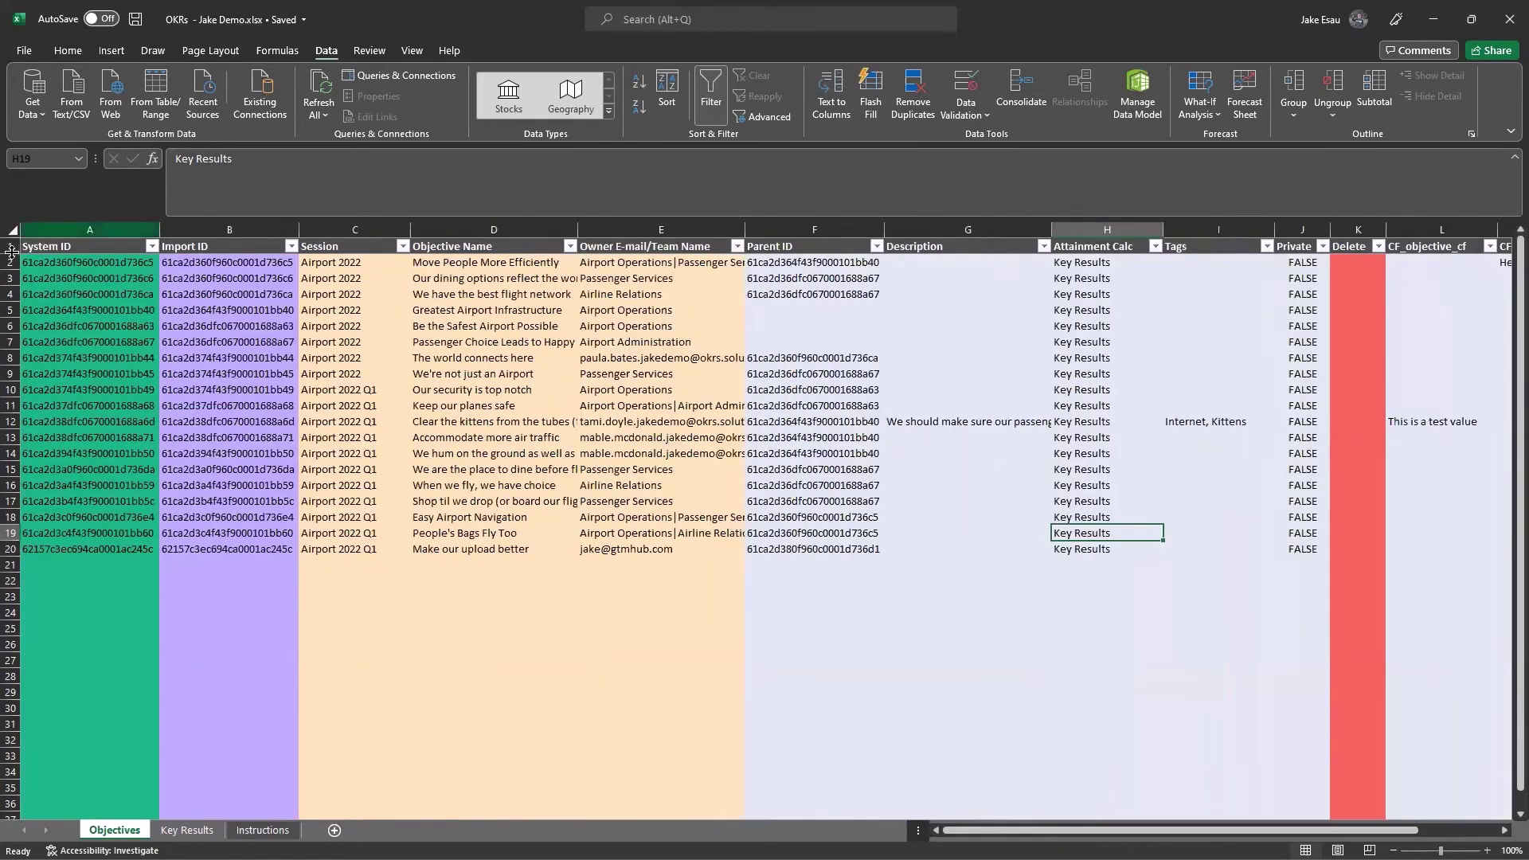
# - Inspect the Objectives header row and the Owner E-mail/Team Name entries, including the pipe delimiter between the owners of "Keep our planes safe"
pyautogui.click(11, 249)
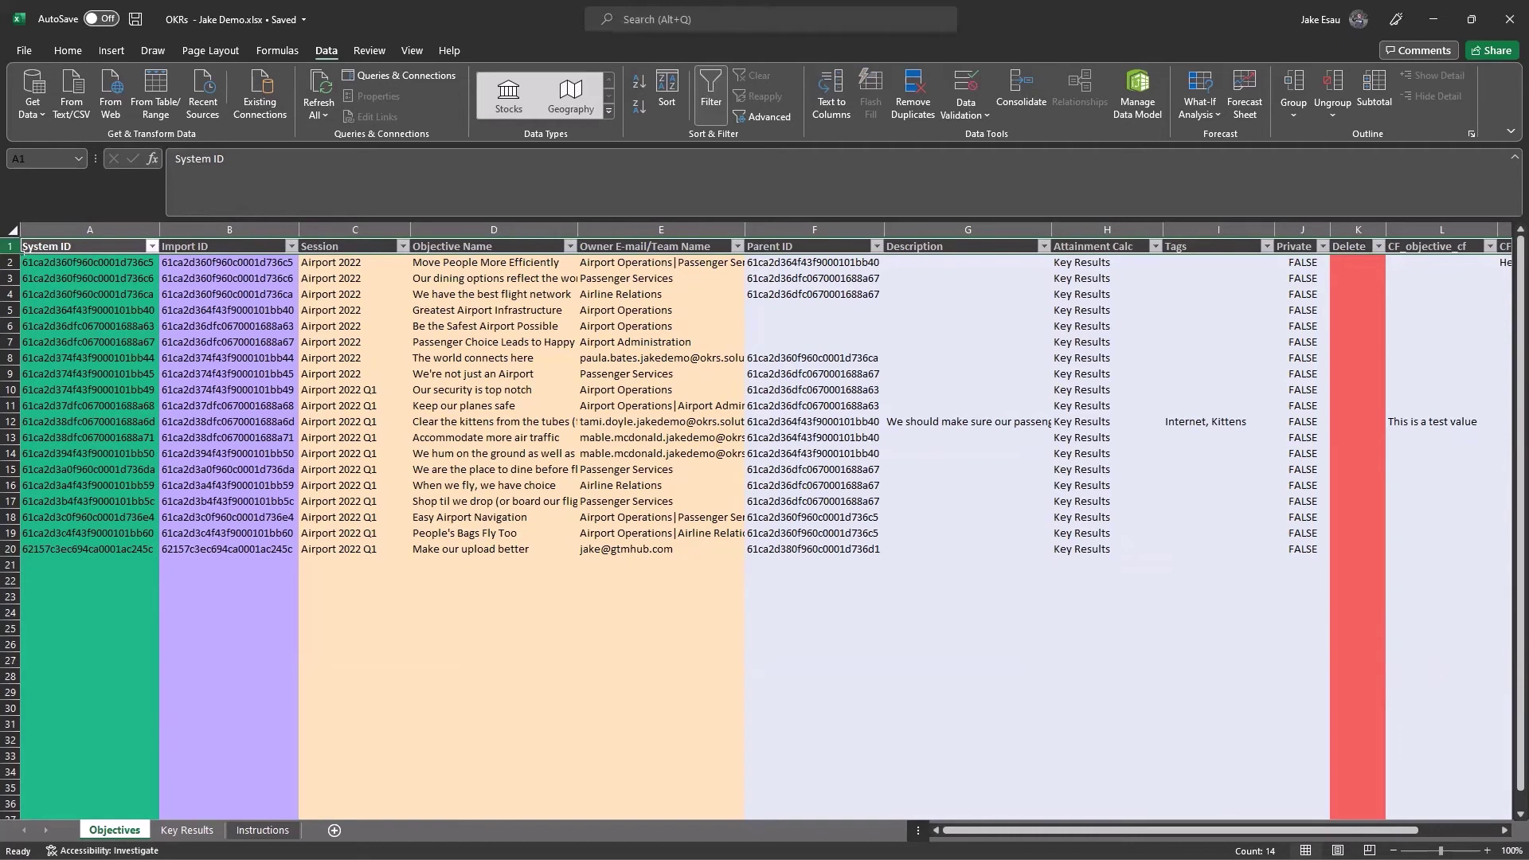
pyautogui.click(490, 528)
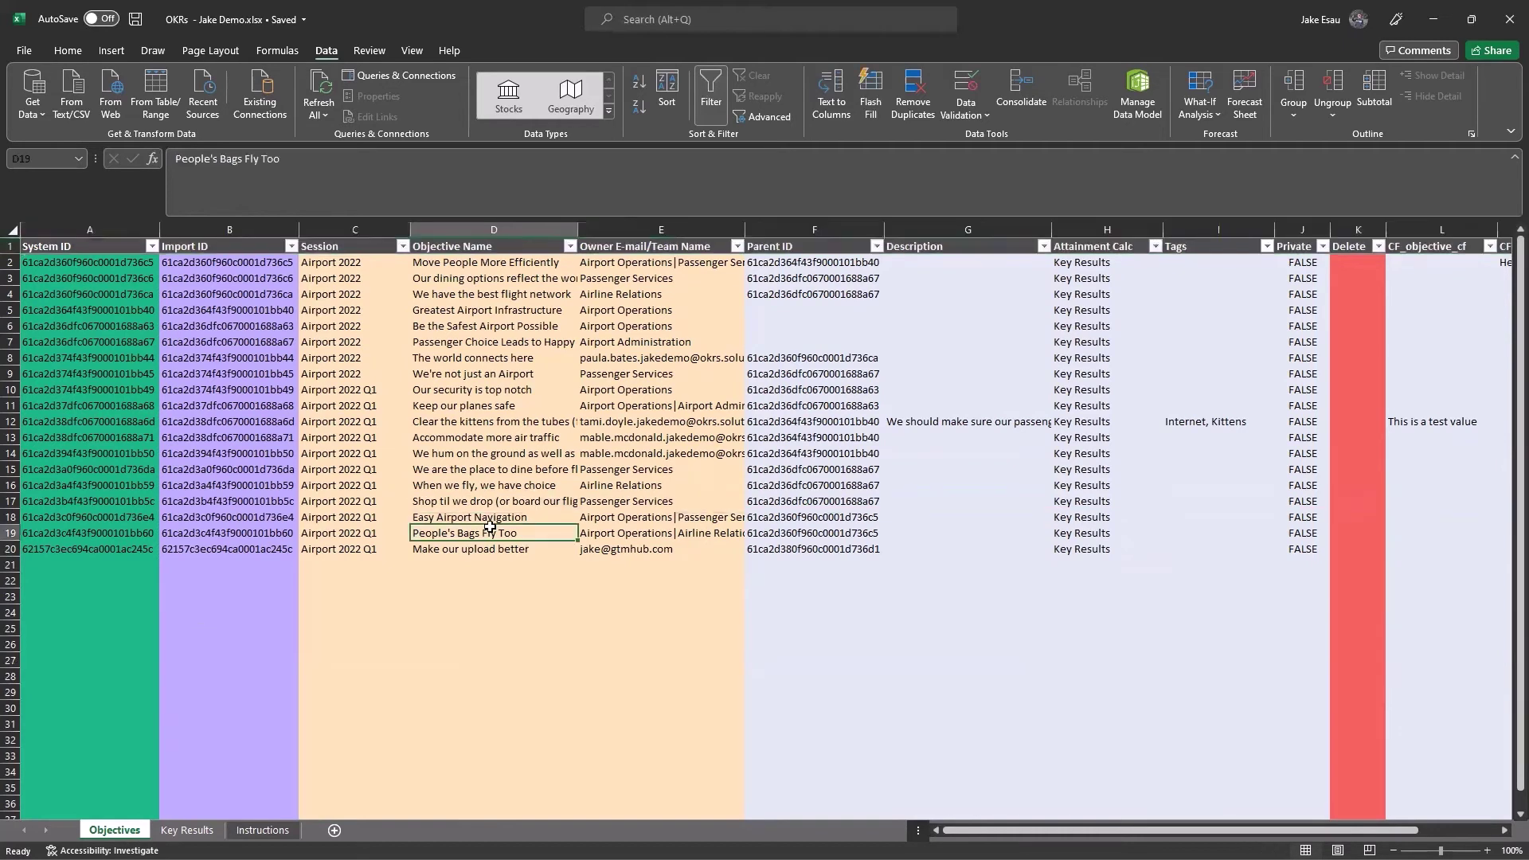
pyautogui.click(633, 263)
pyautogui.click(633, 361)
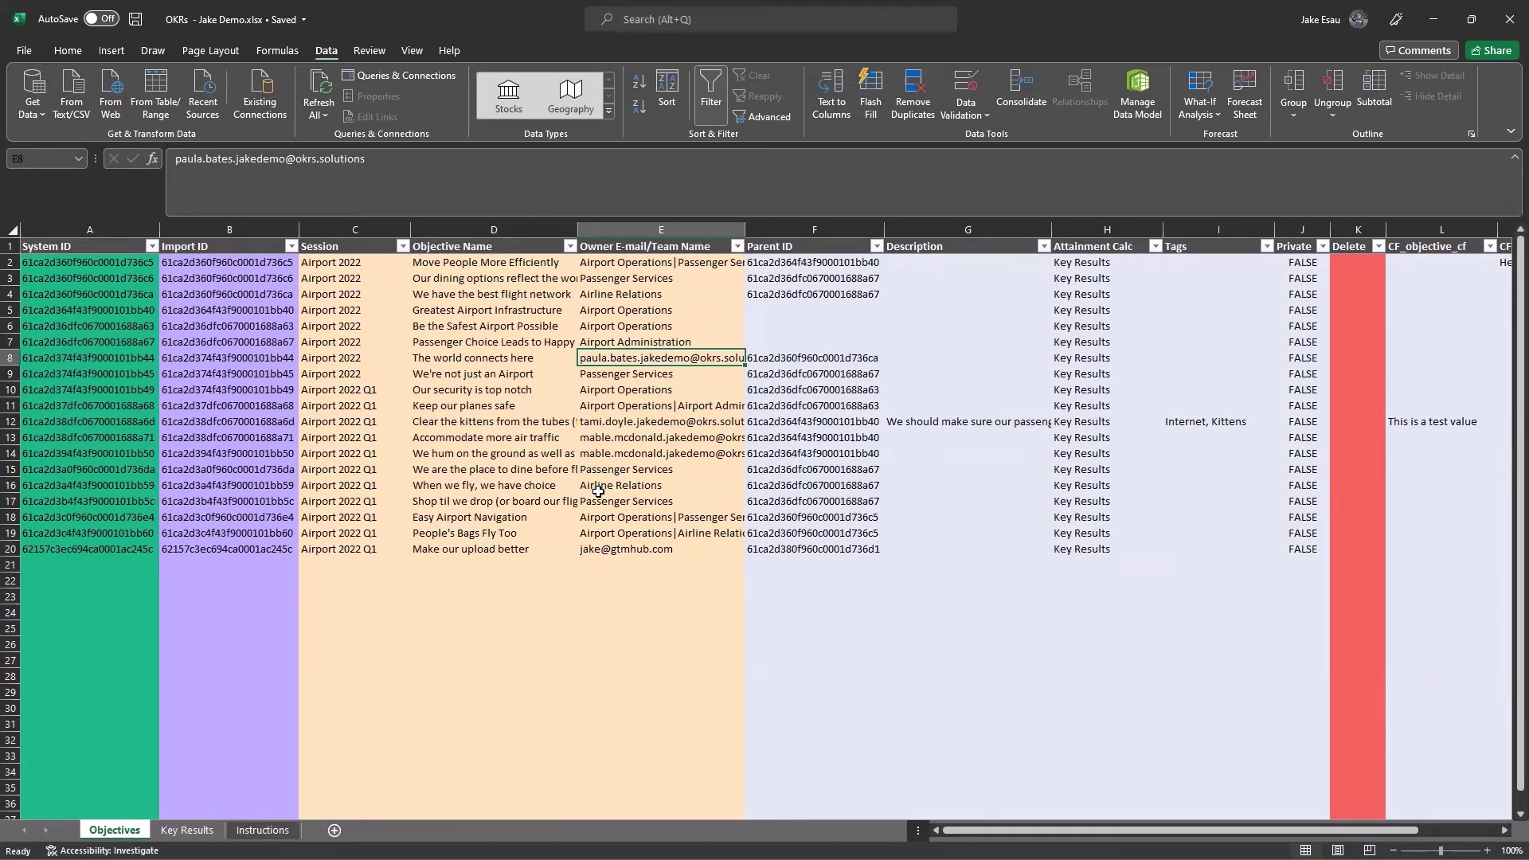
pyautogui.click(637, 407)
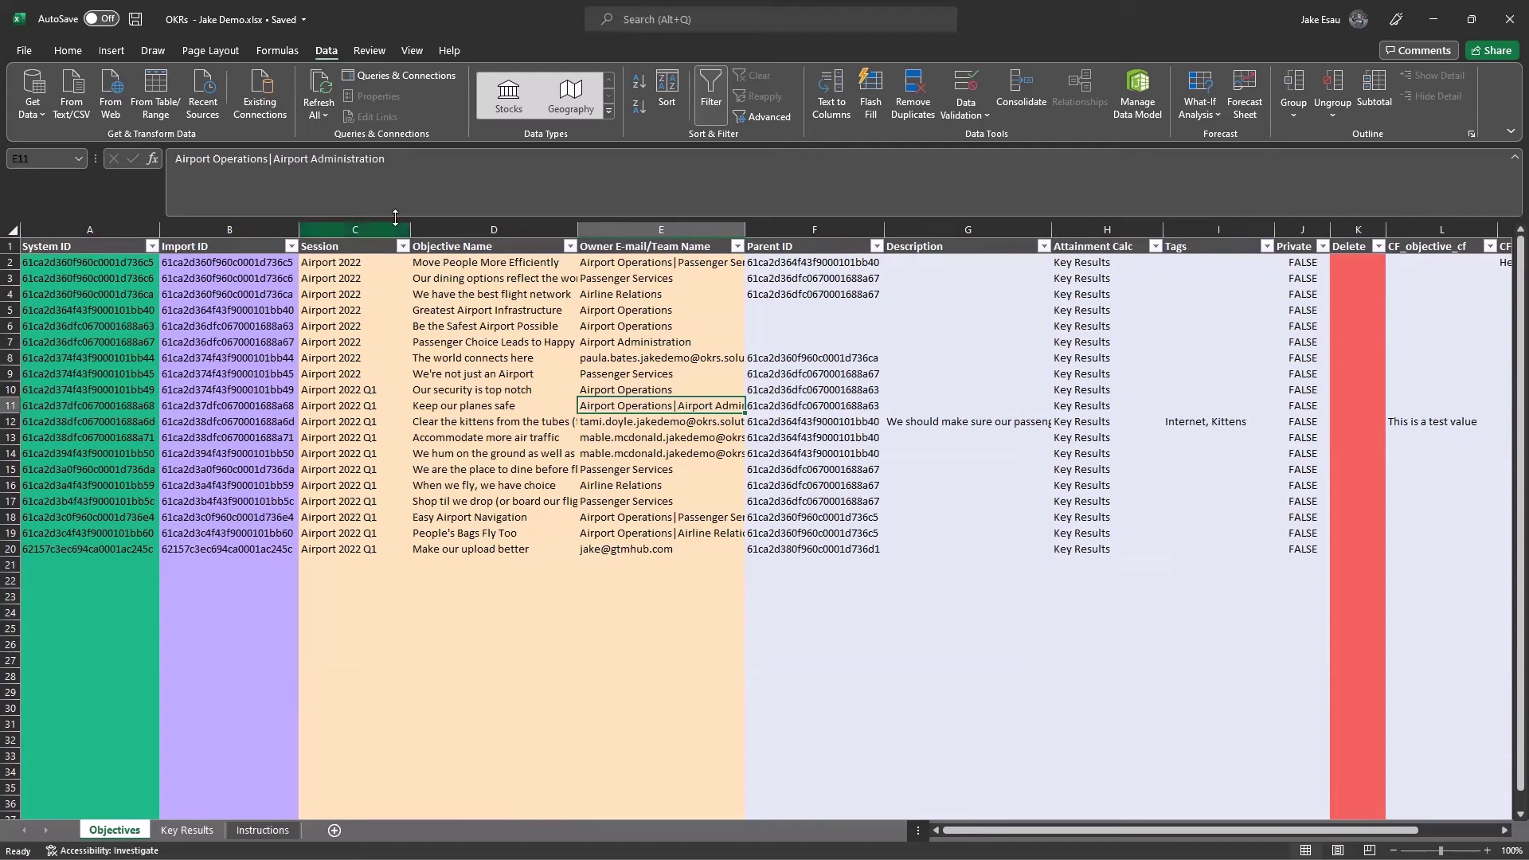
pyautogui.click(273, 158)
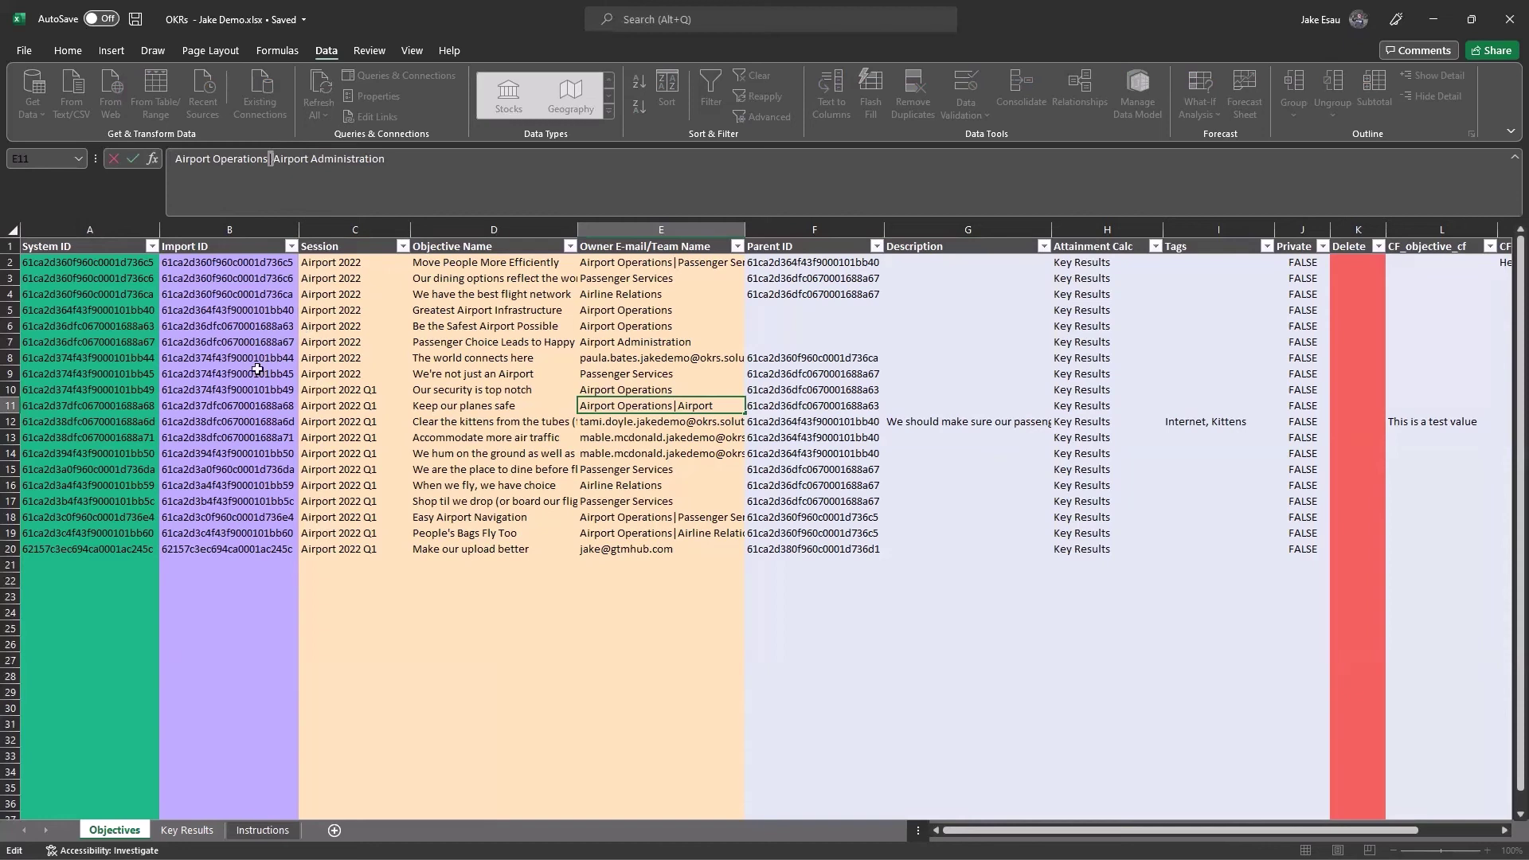
pyautogui.click(233, 441)
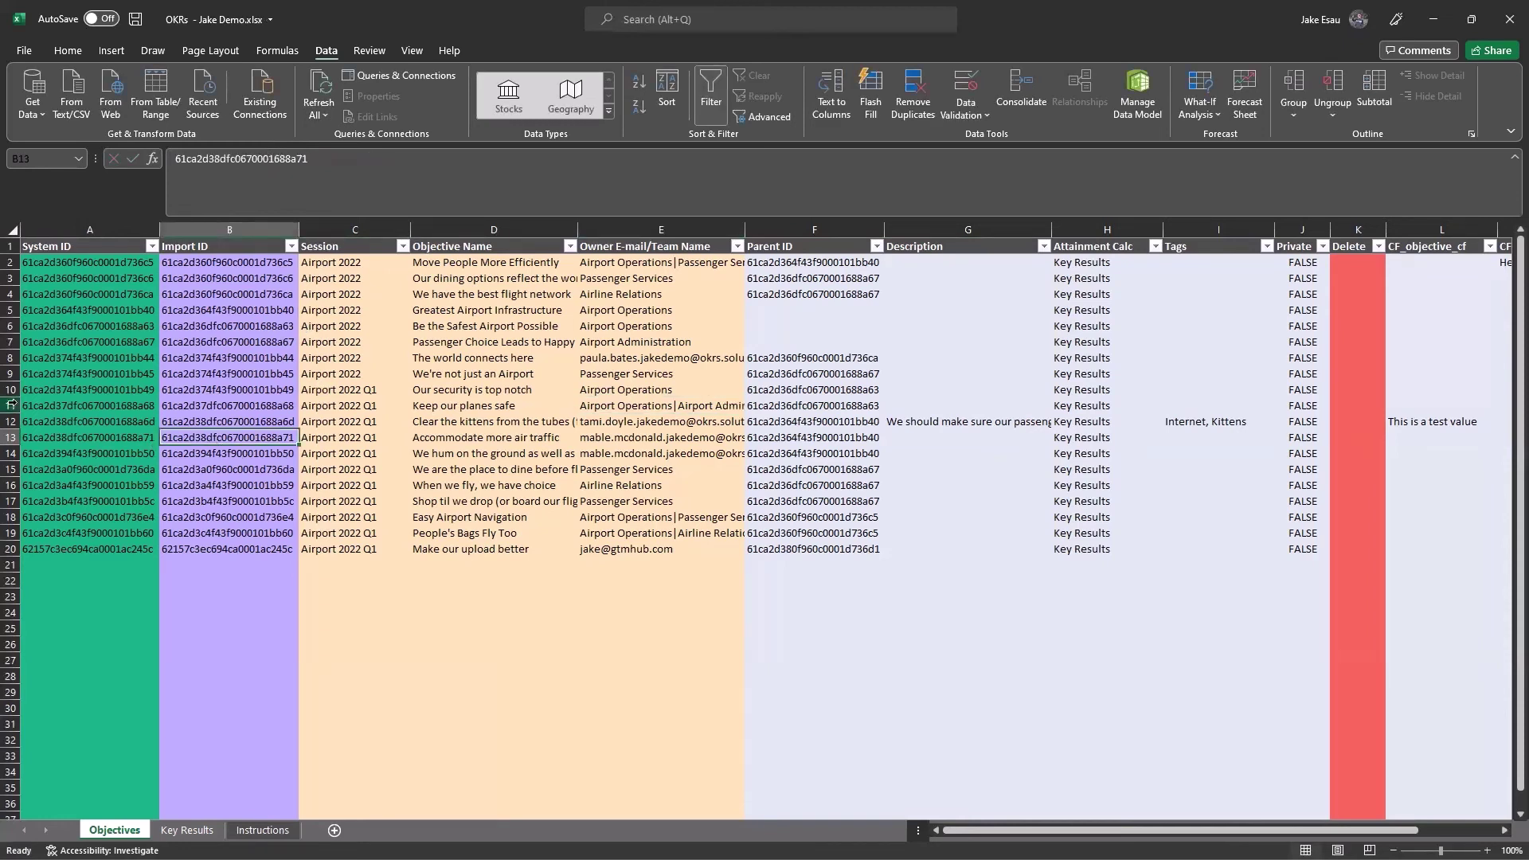
# - Review the Airport 2022 Q1 objectives in rows 10 to 20 and the System ID header
pyautogui.moveTo(10, 390); pyautogui.dragTo(8, 551)
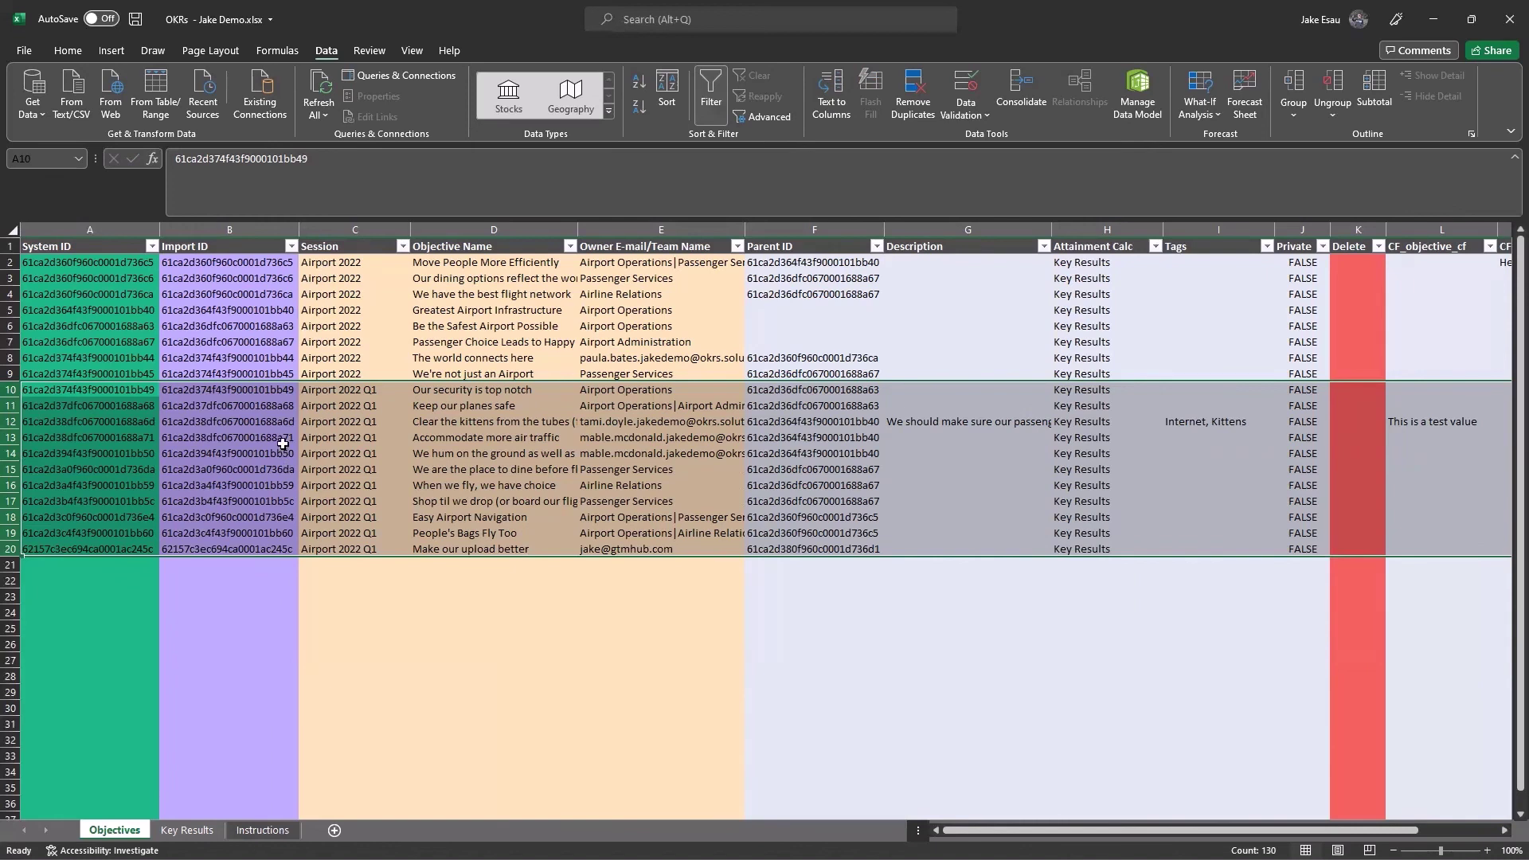
pyautogui.click(128, 248)
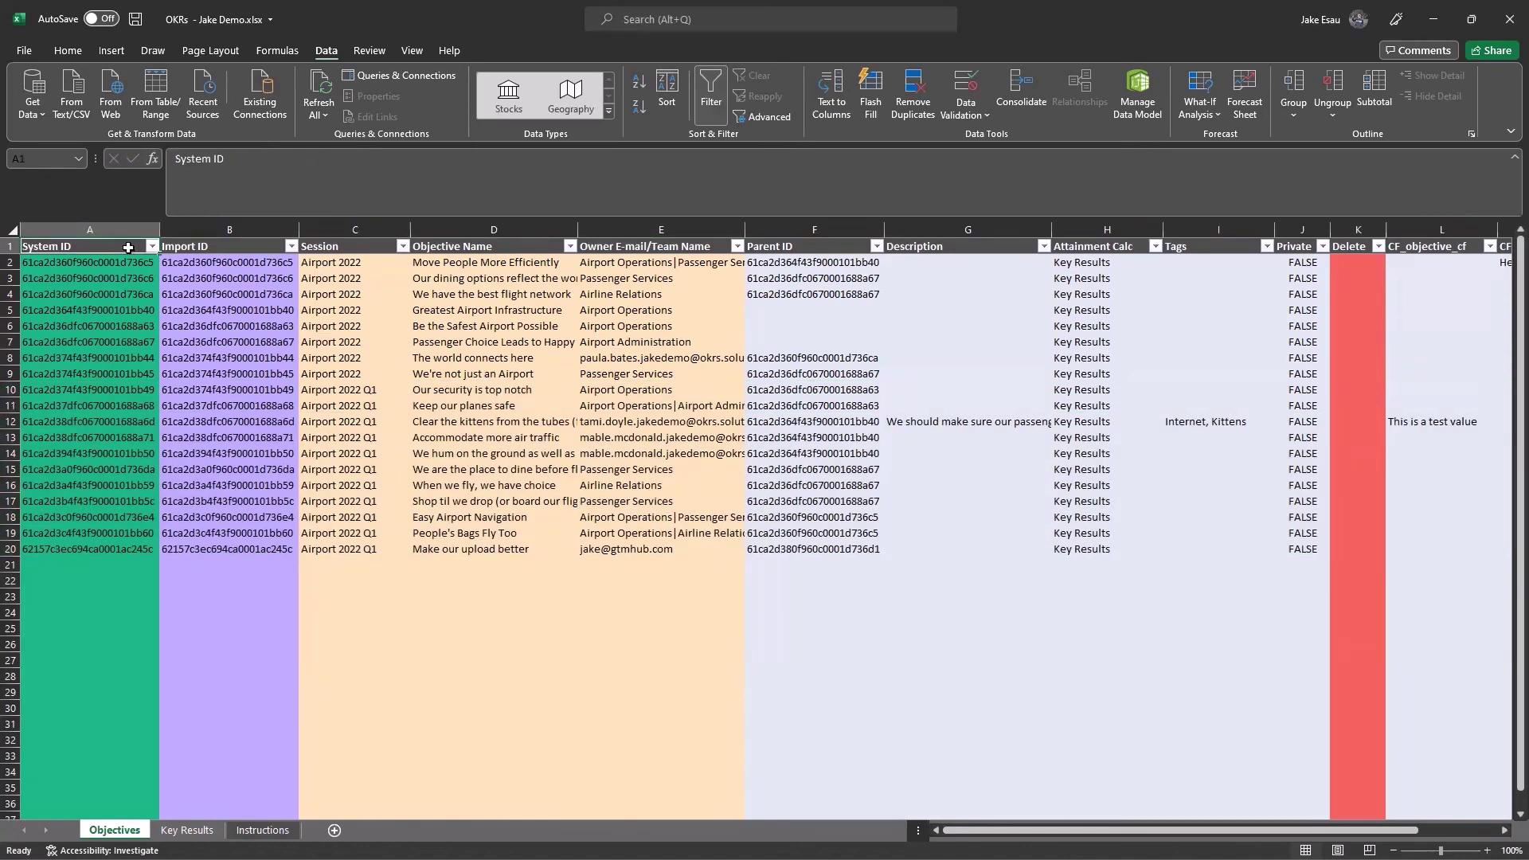